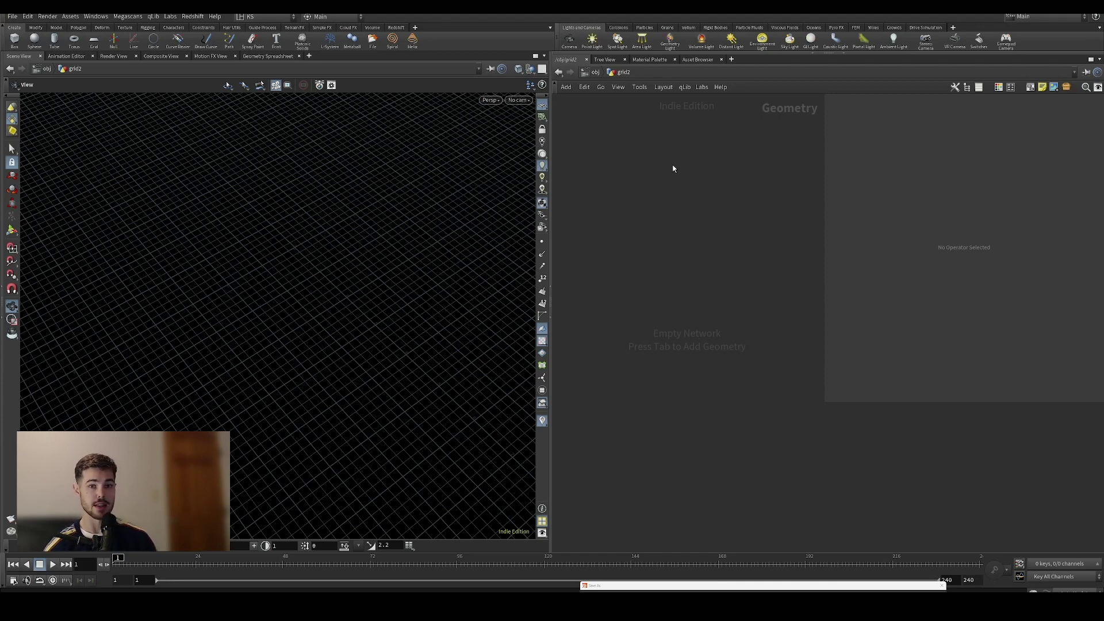
# Add a Grid node to the empty geometry network using the 'grid' node search
pyautogui.press('Tab')
pyautogui.write('grid')
pyautogui.press('Return')
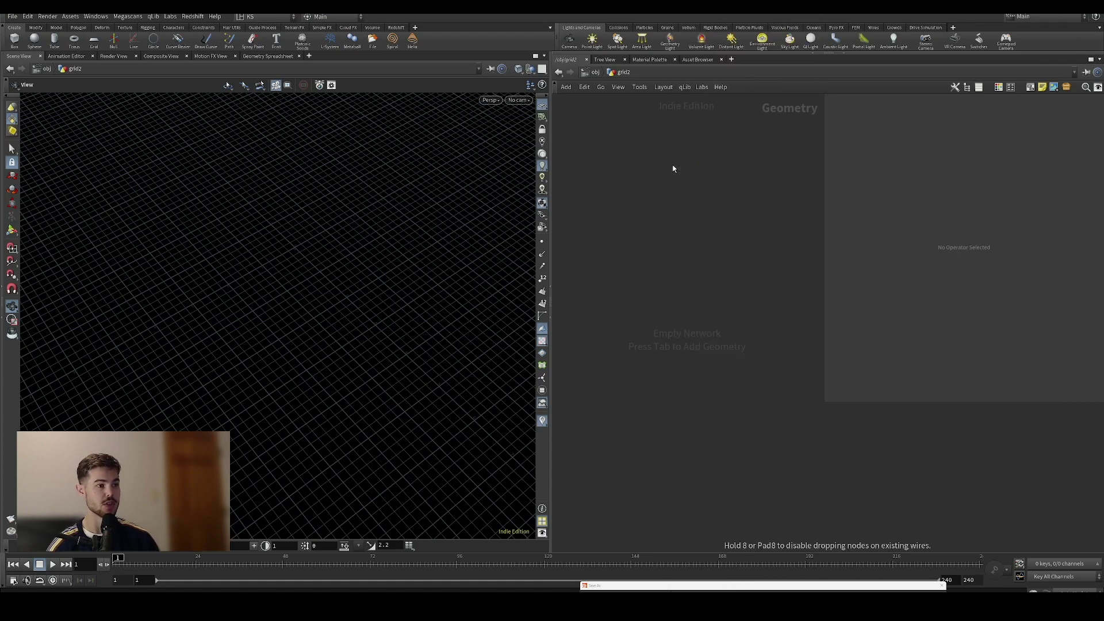
# Place grid1 and set its rows and columns to 100 each
pyautogui.click(673, 165)
pyautogui.scroll(-3, 347, 244)
pyautogui.moveTo(347, 244); pyautogui.dragTo(387, 223)
pyautogui.moveTo(917, 196); pyautogui.dragTo(917, 208)
pyautogui.write('100')
pyautogui.press('Return')
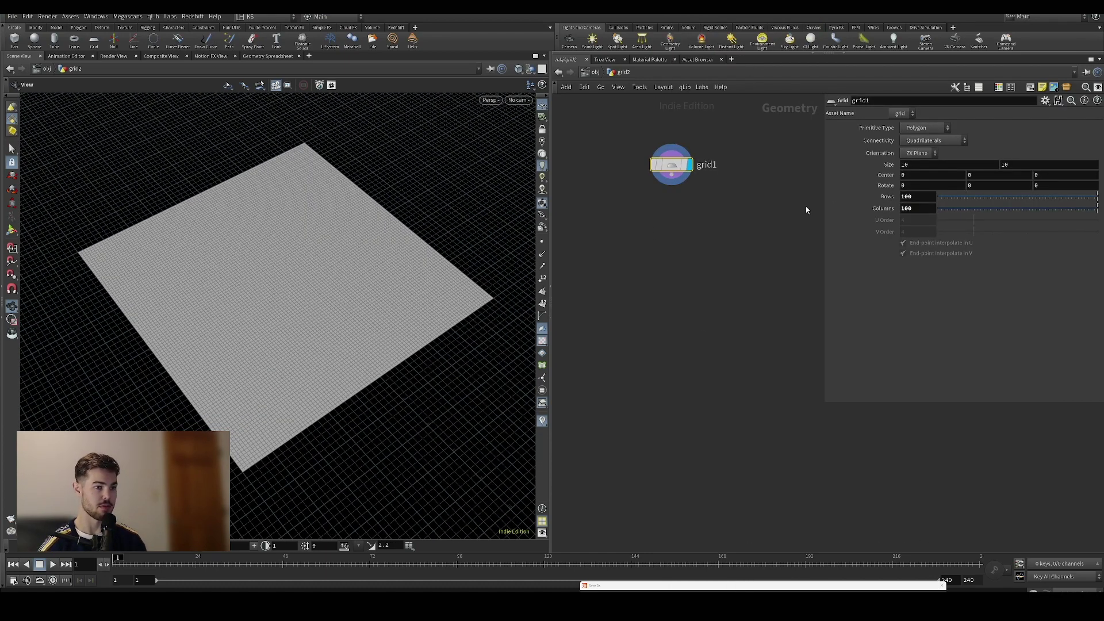
# Add an Attribute Paint node below grid1 and display it, turning the grid purple
pyautogui.press('Tab')
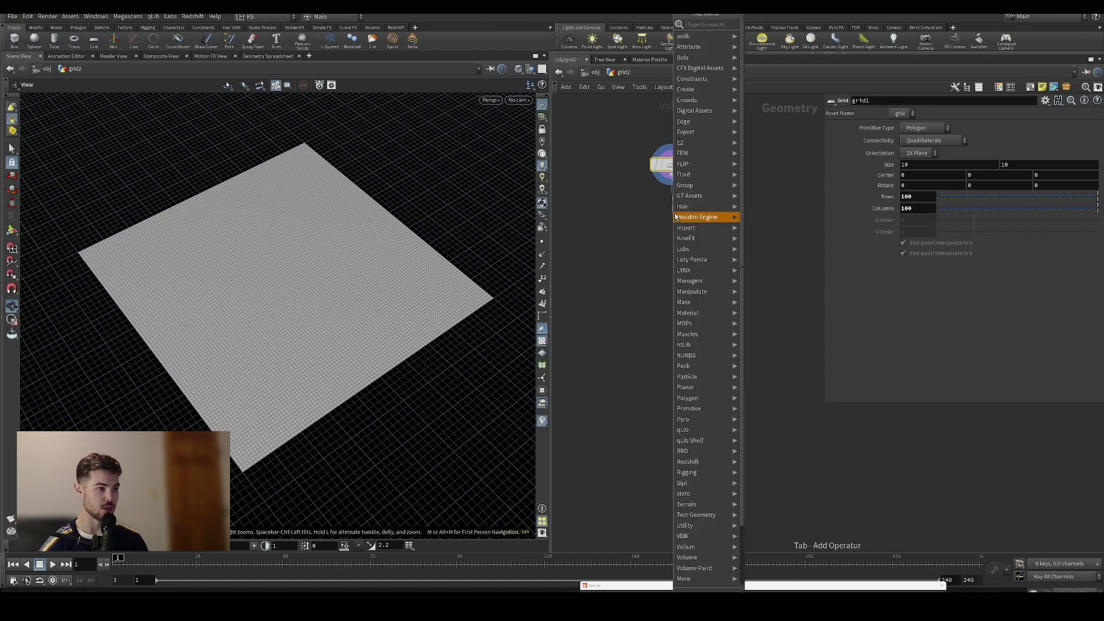
pyautogui.moveTo(677, 213)
pyautogui.write('pai')
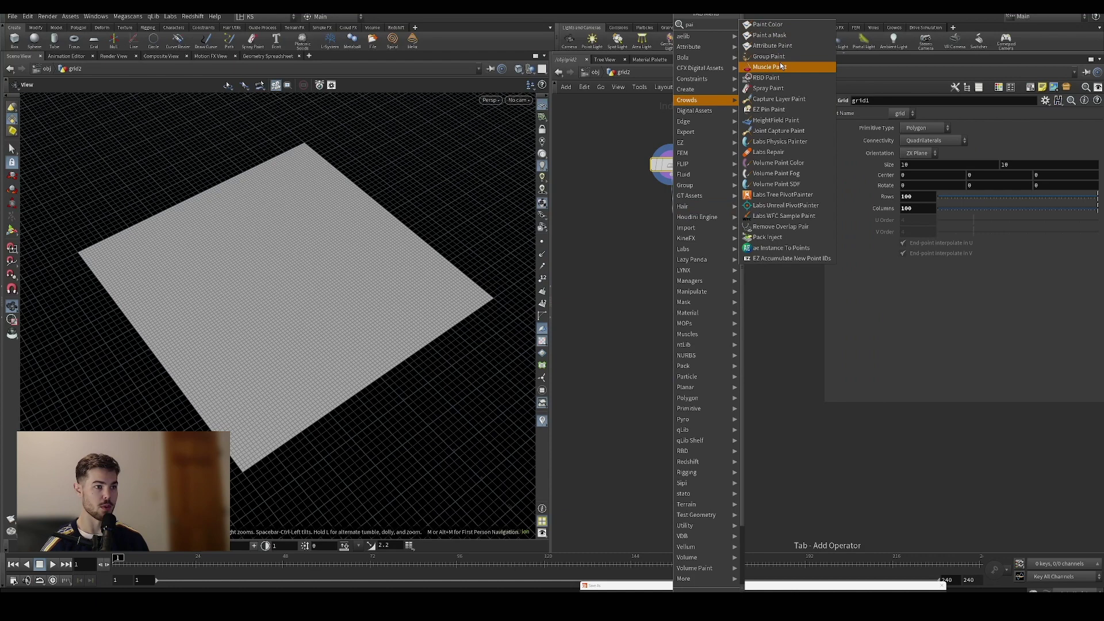
pyautogui.click(774, 47)
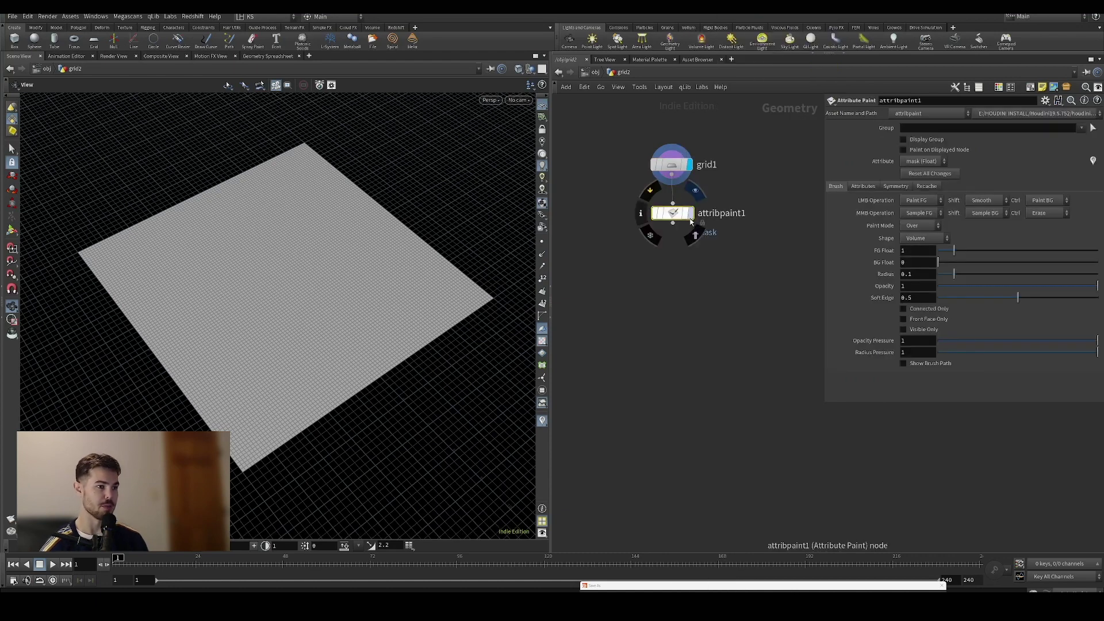
pyautogui.click(690, 213)
pyautogui.moveTo(331, 306); pyautogui.dragTo(352, 293)
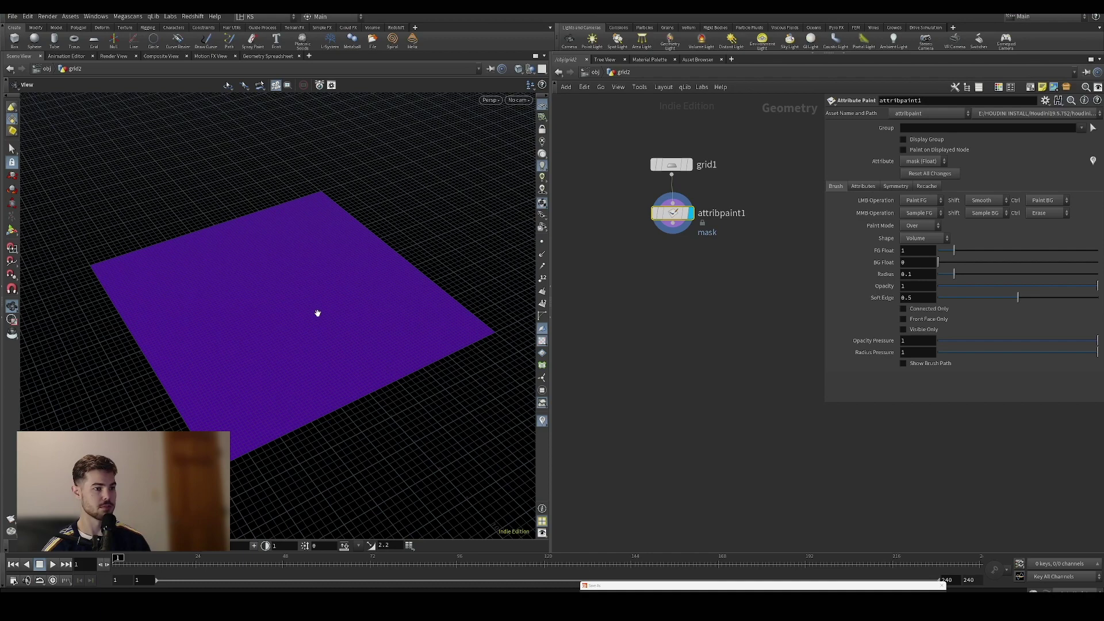
pyautogui.moveTo(294, 303)
pyautogui.keyDown('alt'); pyautogui.mouseDown()
pyautogui.moveTo(308, 298)
pyautogui.moveTo(288, 293)
pyautogui.mouseUp(); pyautogui.keyUp('alt')
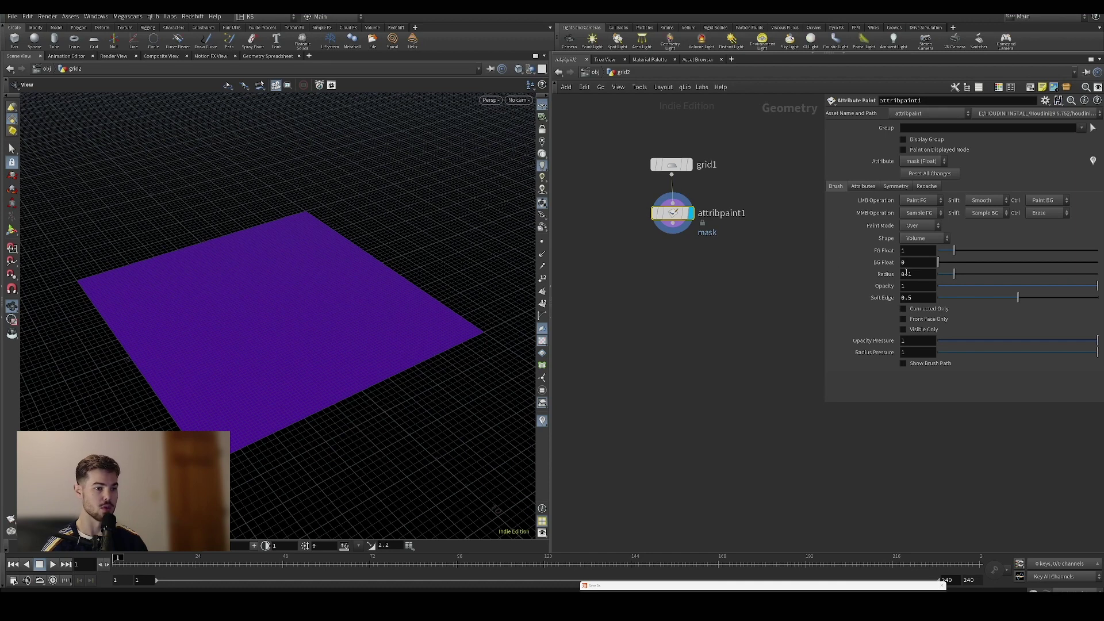
# Paint a soft mask blob at the grid centre with a 1.5-radius brush at 0.762 opacity
pyautogui.click(12, 230)
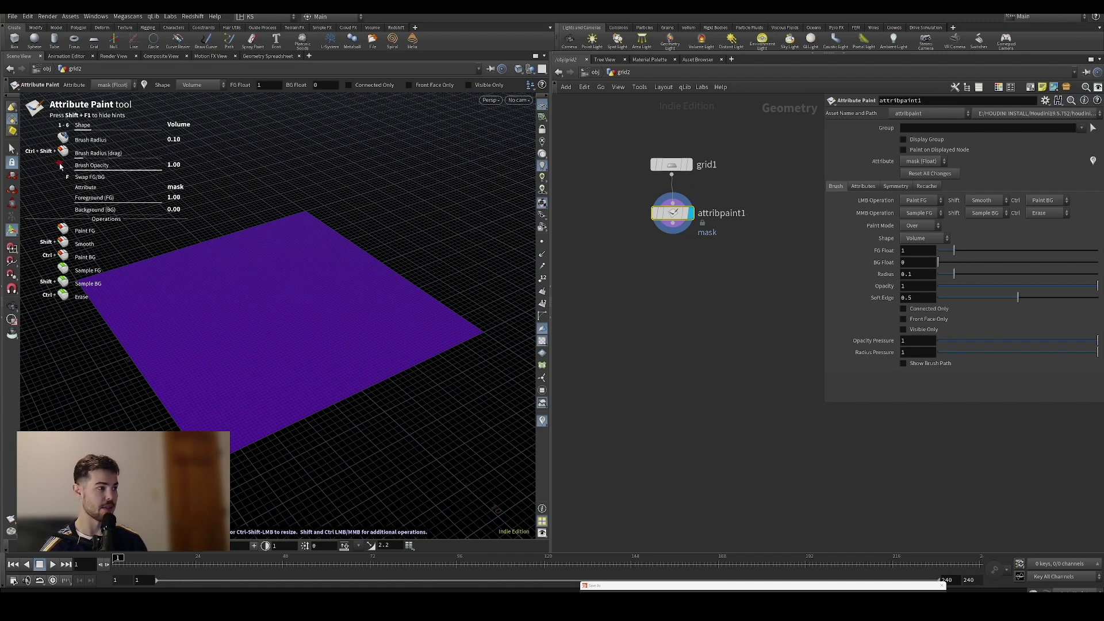
pyautogui.scroll(1, 266, 319)
pyautogui.moveTo(266, 319)
pyautogui.keyDown('ctrl'); pyautogui.keyDown('shift'); pyautogui.mouseDown()
pyautogui.moveTo(337, 313)
pyautogui.moveTo(298, 296)
pyautogui.mouseUp(); pyautogui.keyUp('shift'); pyautogui.keyUp('ctrl')
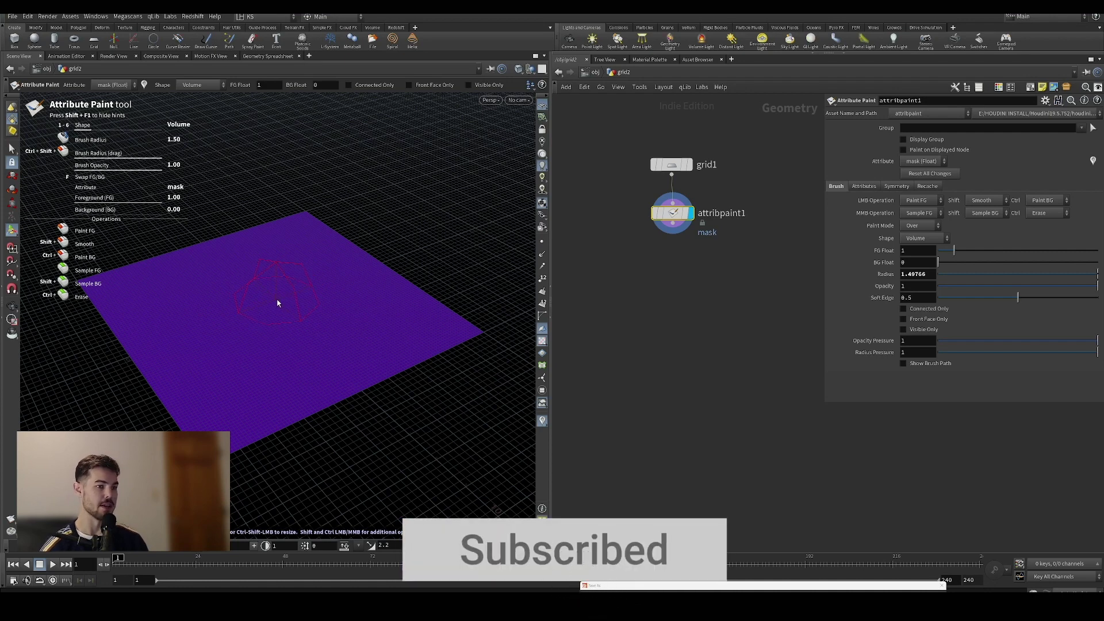
pyautogui.moveTo(271, 298); pyautogui.dragTo(267, 312)
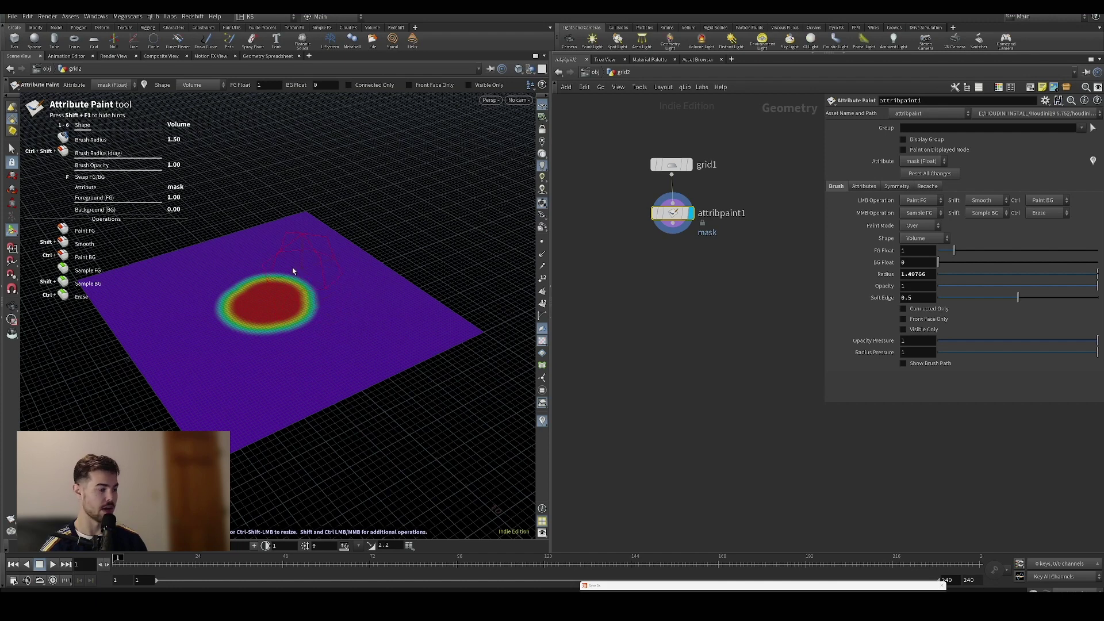
pyautogui.click(1060, 286)
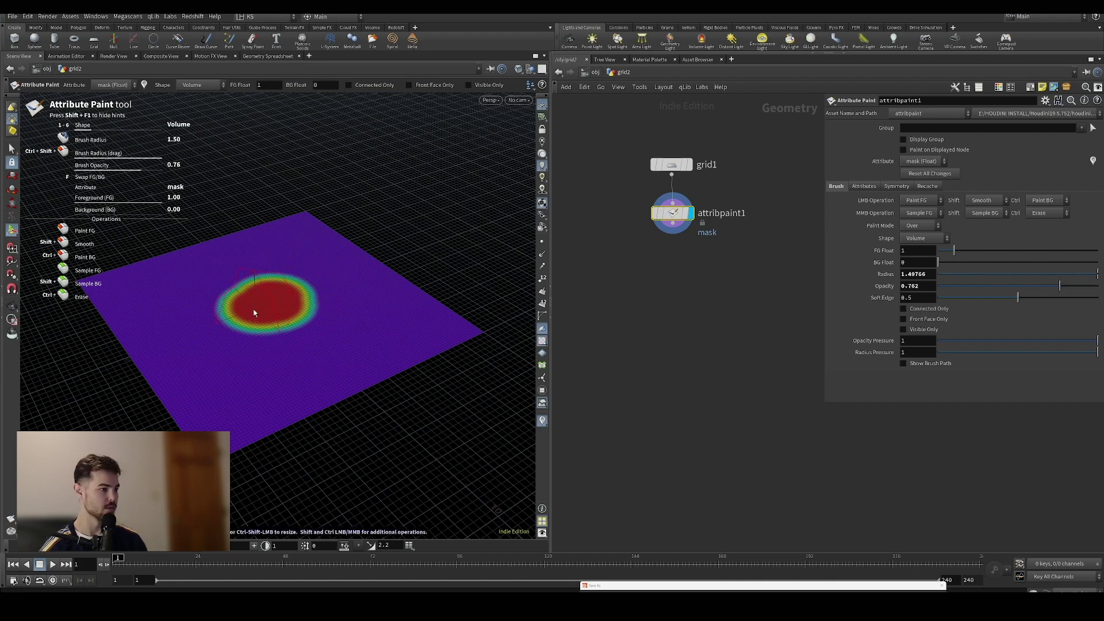
pyautogui.moveTo(259, 313)
pyautogui.mouseDown()
pyautogui.moveTo(314, 311)
pyautogui.moveTo(301, 288)
pyautogui.moveTo(243, 295)
pyautogui.moveTo(246, 323)
pyautogui.moveTo(286, 317)
pyautogui.moveTo(265, 296)
pyautogui.moveTo(321, 305)
pyautogui.mouseUp()
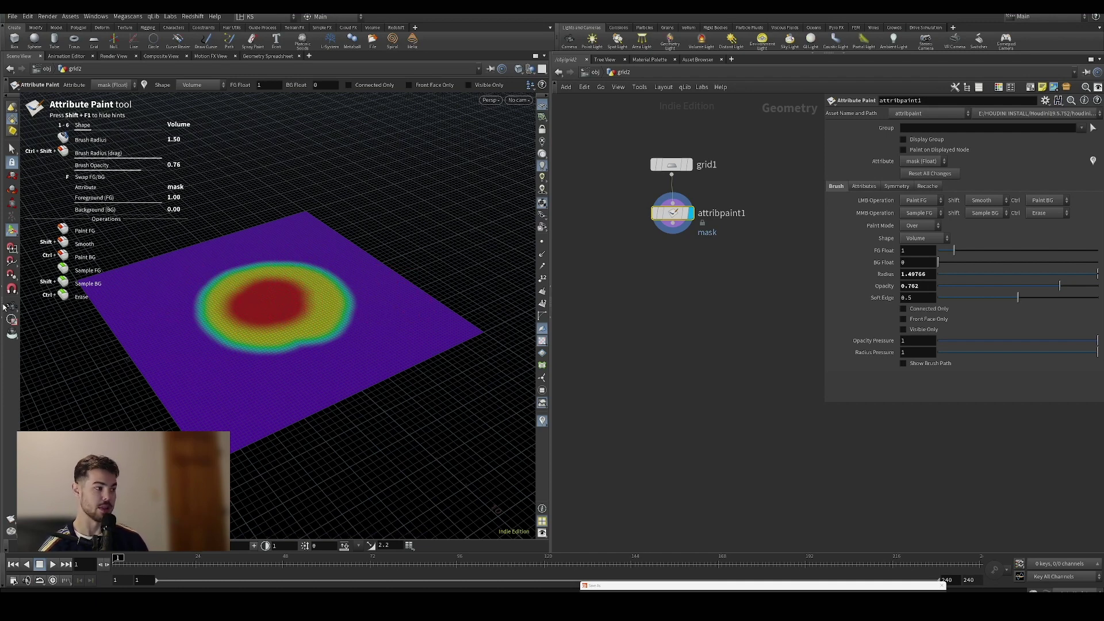
pyautogui.press('Escape')
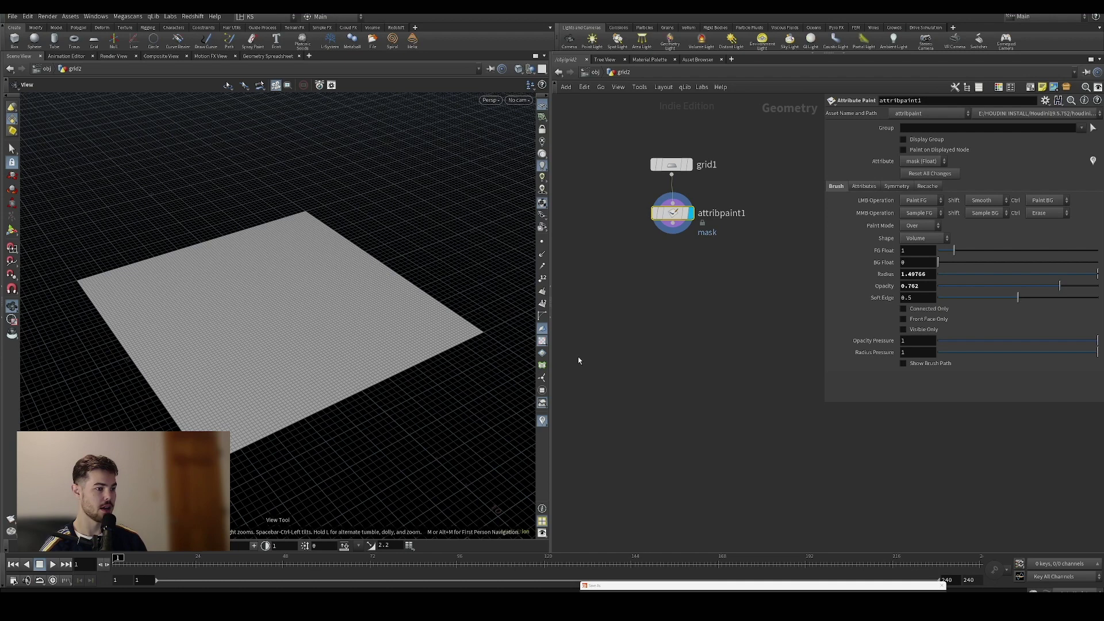
pyautogui.click(640, 212)
pyautogui.click(706, 166)
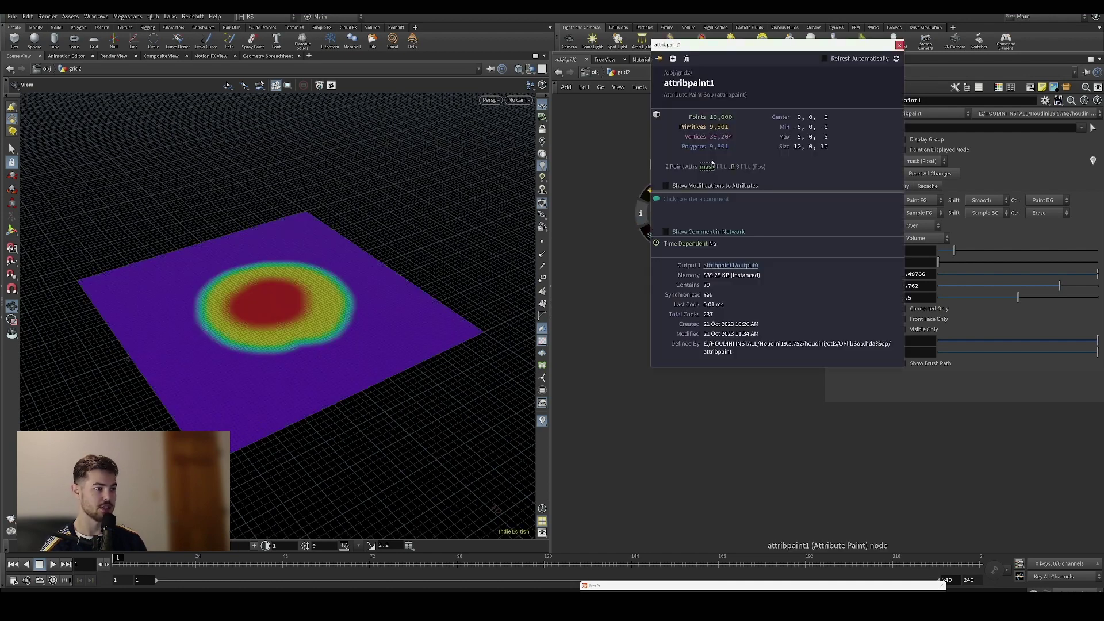
pyautogui.click(899, 45)
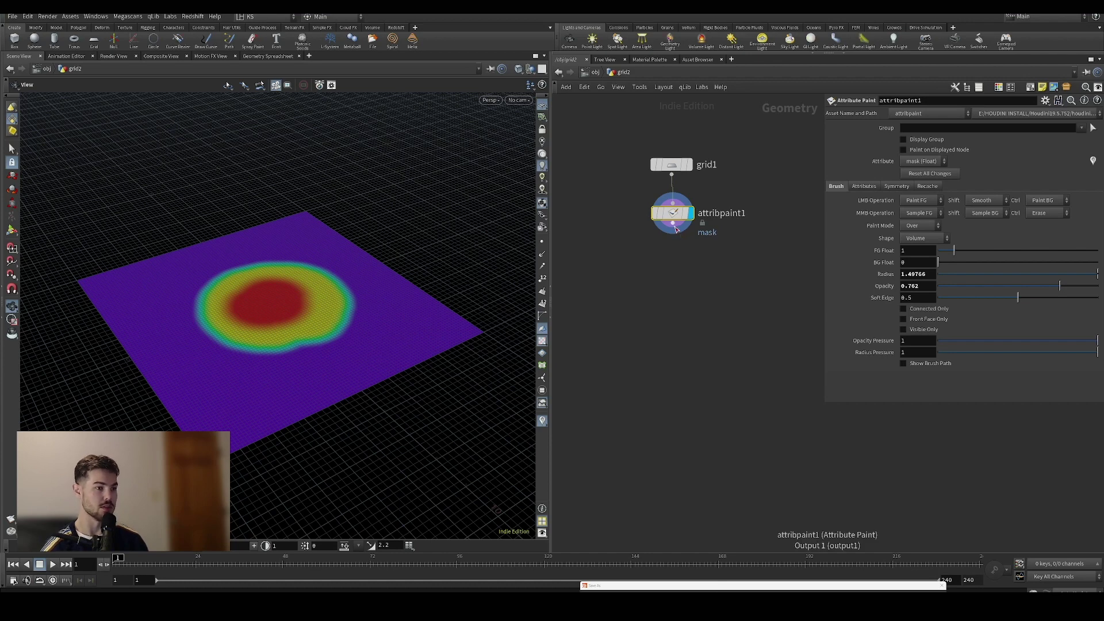
# Add remesh1 under attribpaint1 and display it as uniform 0.2-size triangles
pyautogui.press('Tab')
pyautogui.write('remesh')
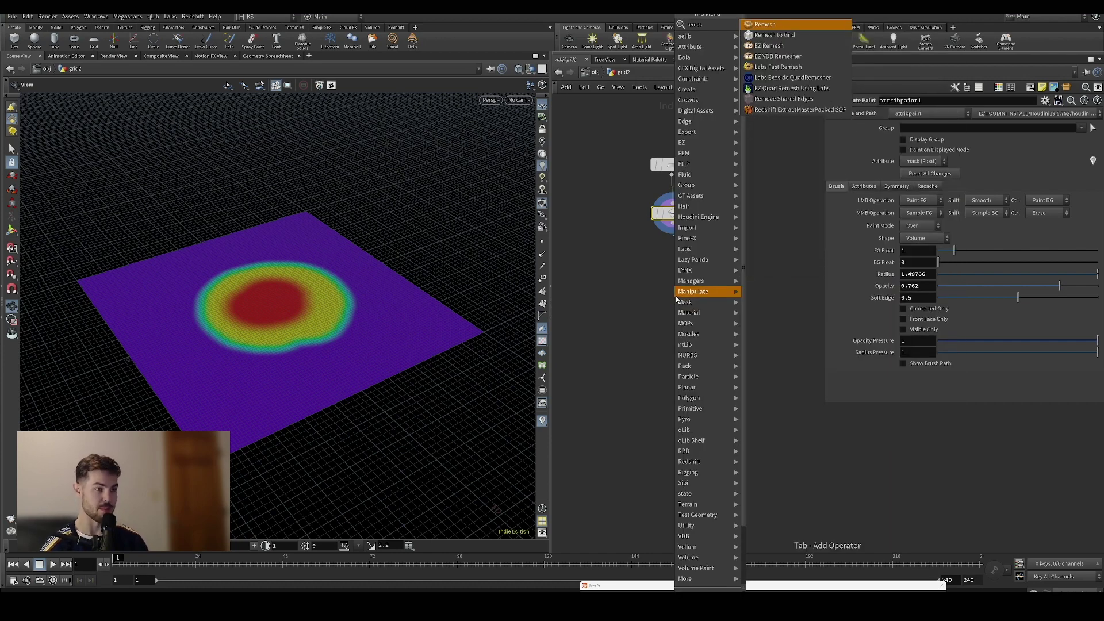
pyautogui.press('Return')
pyautogui.moveTo(685, 297); pyautogui.dragTo(687, 270)
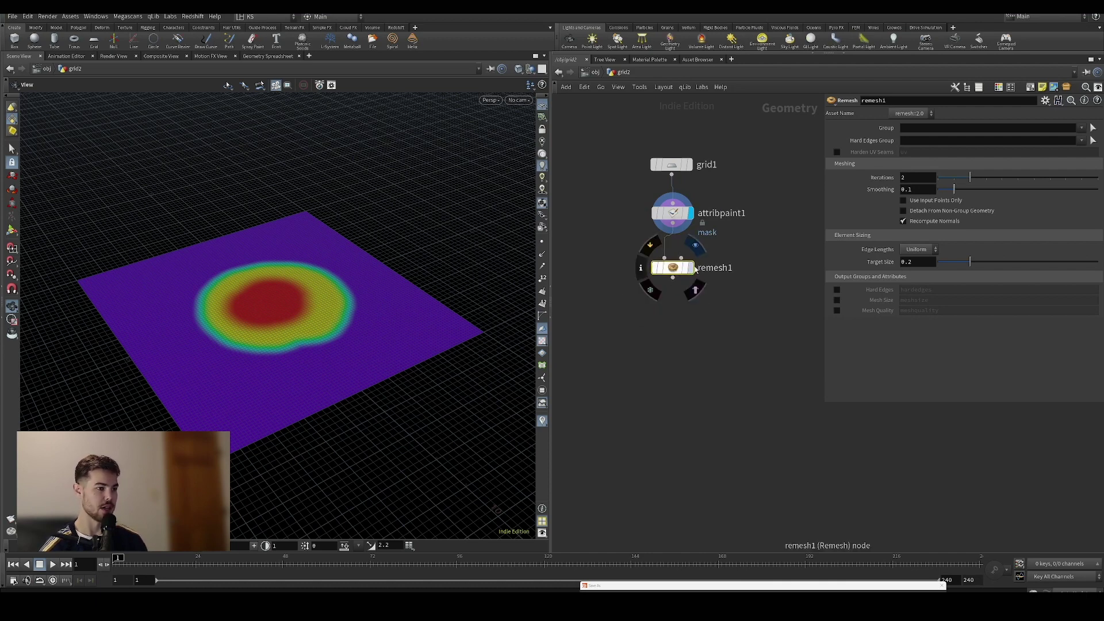
pyautogui.click(691, 268)
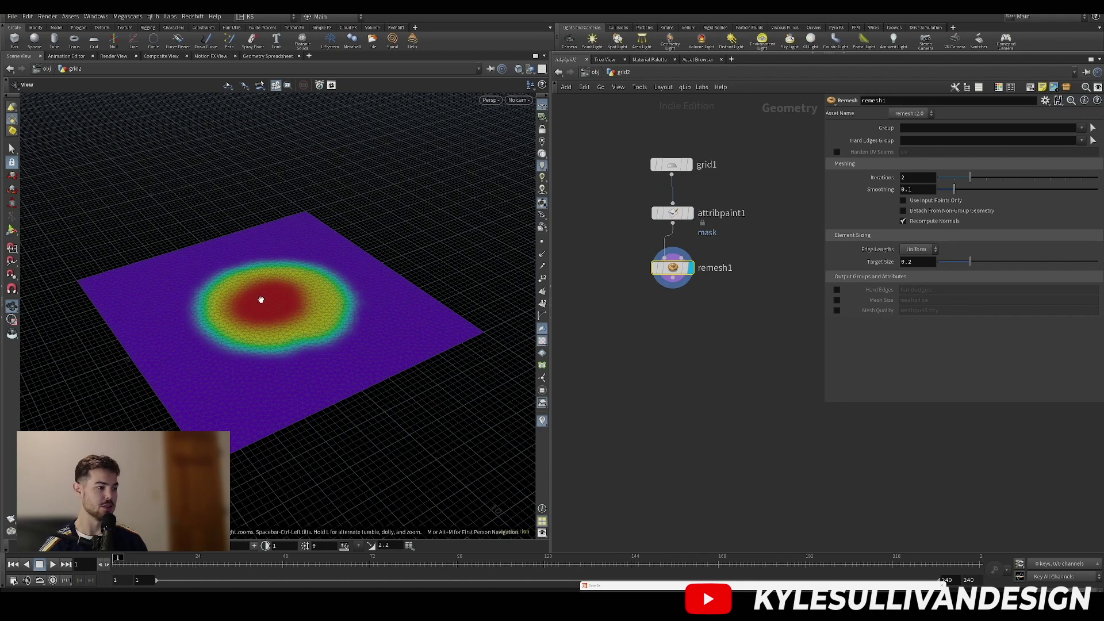
pyautogui.scroll(10, 262, 305)
pyautogui.scroll(10, 397, 171)
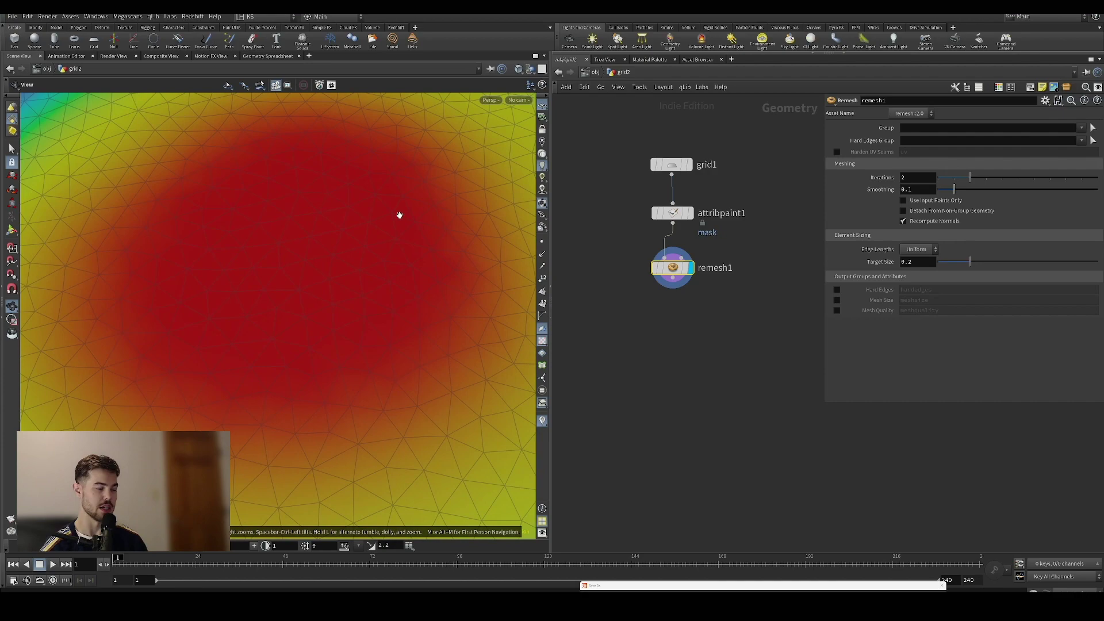
pyautogui.scroll(-8, 342, 266)
pyautogui.scroll(-3, 344, 278)
pyautogui.moveTo(330, 264)
pyautogui.mouseDown()
pyautogui.moveTo(318, 310)
pyautogui.moveTo(419, 263)
pyautogui.moveTo(362, 267)
pyautogui.moveTo(431, 254)
pyautogui.mouseUp()
pyautogui.scroll(-3, 313, 300)
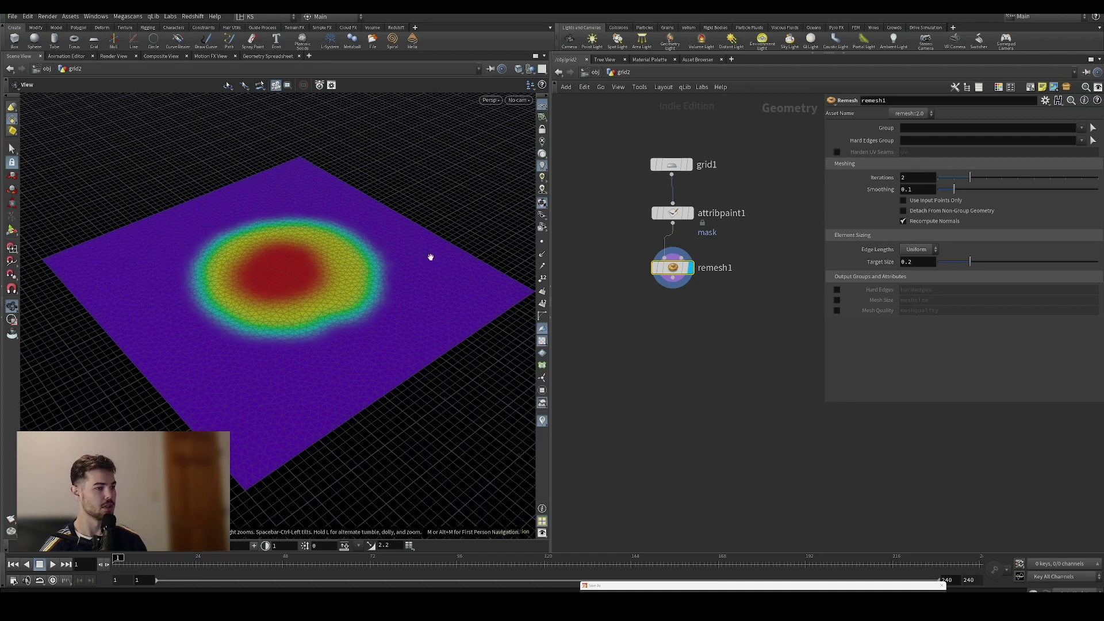
# Set remesh1 Edge Lengths to Adaptive and hide the mask colours to view the grey mesh
pyautogui.click(917, 250)
pyautogui.click(915, 270)
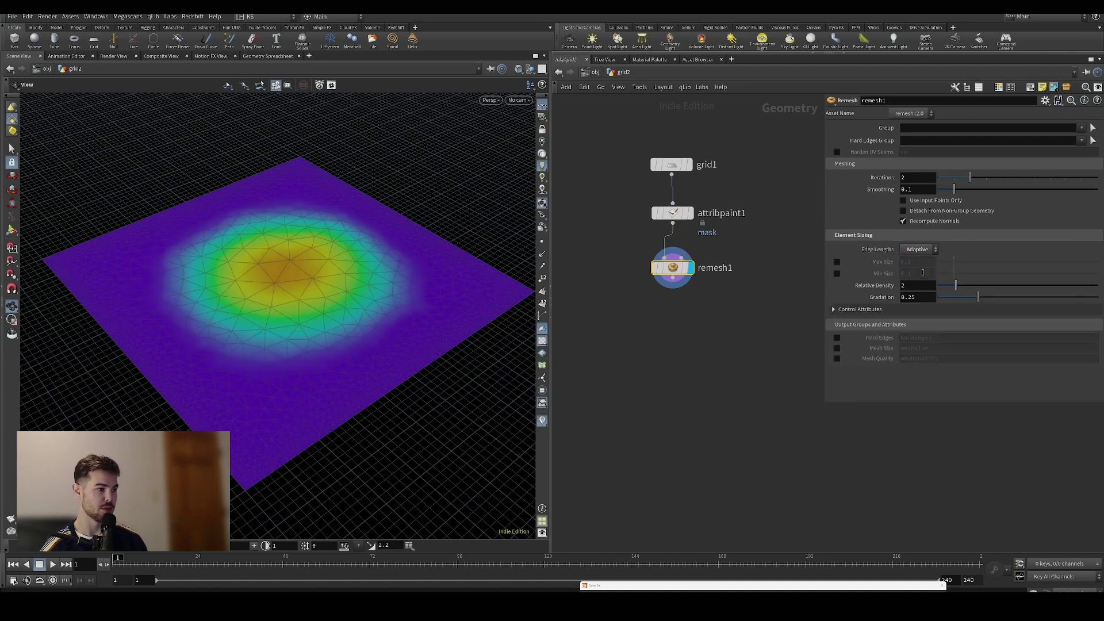
pyautogui.click(543, 421)
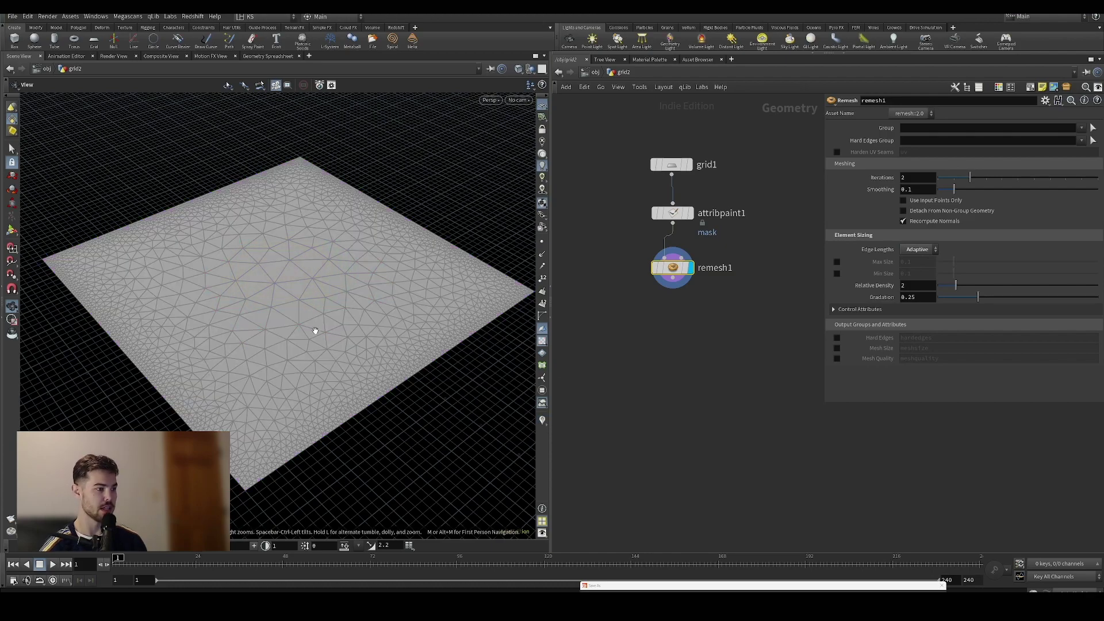
pyautogui.moveTo(316, 328); pyautogui.dragTo(320, 304)
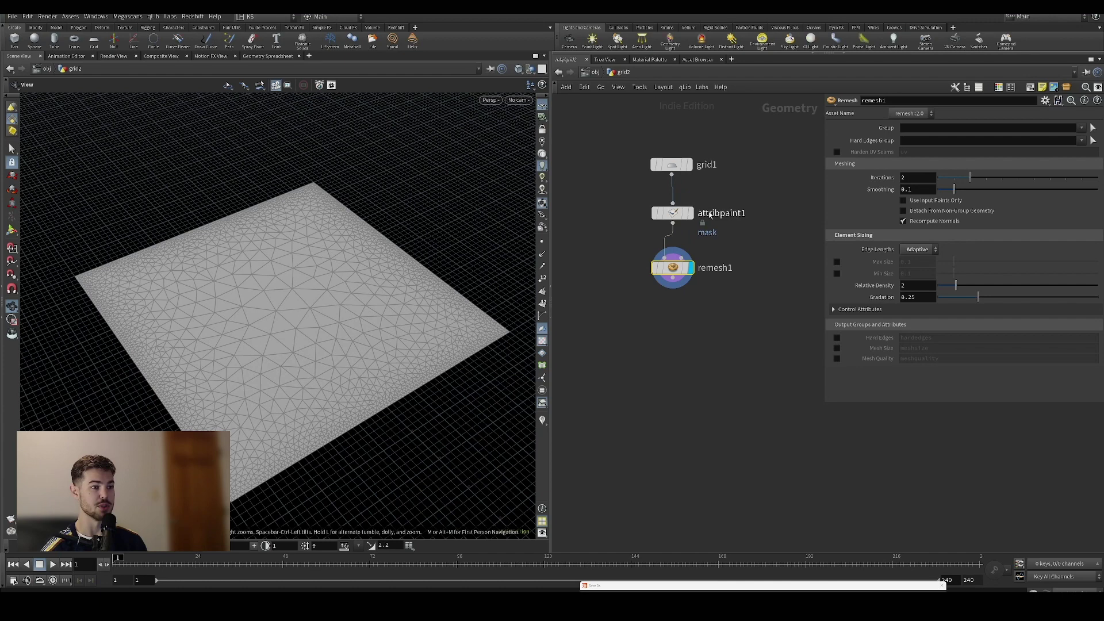
pyautogui.moveTo(673, 213)
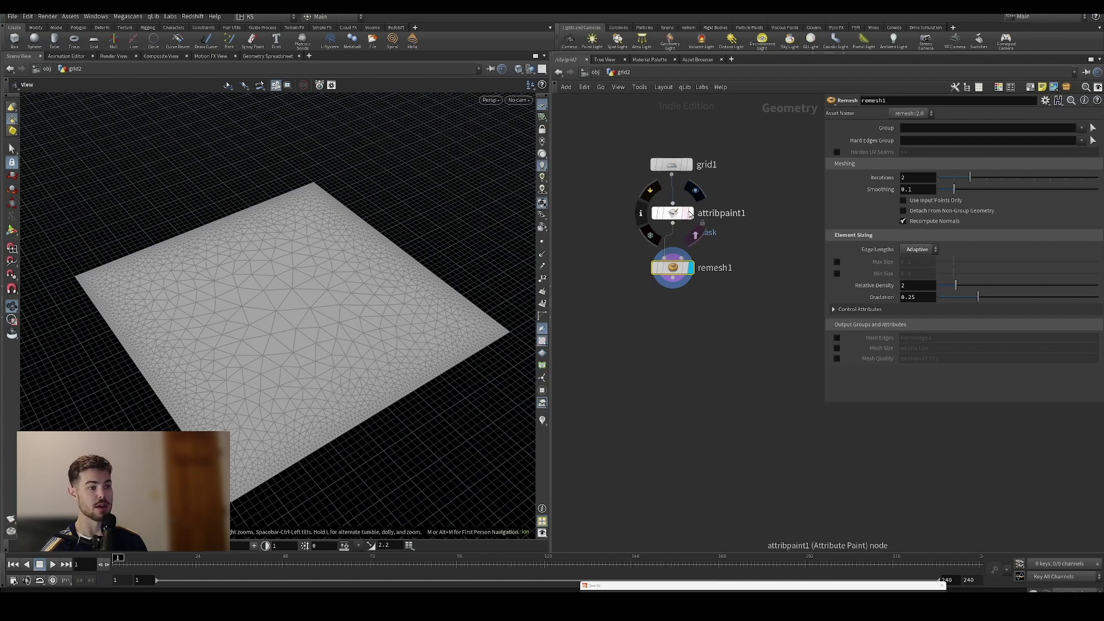
pyautogui.moveTo(677, 269)
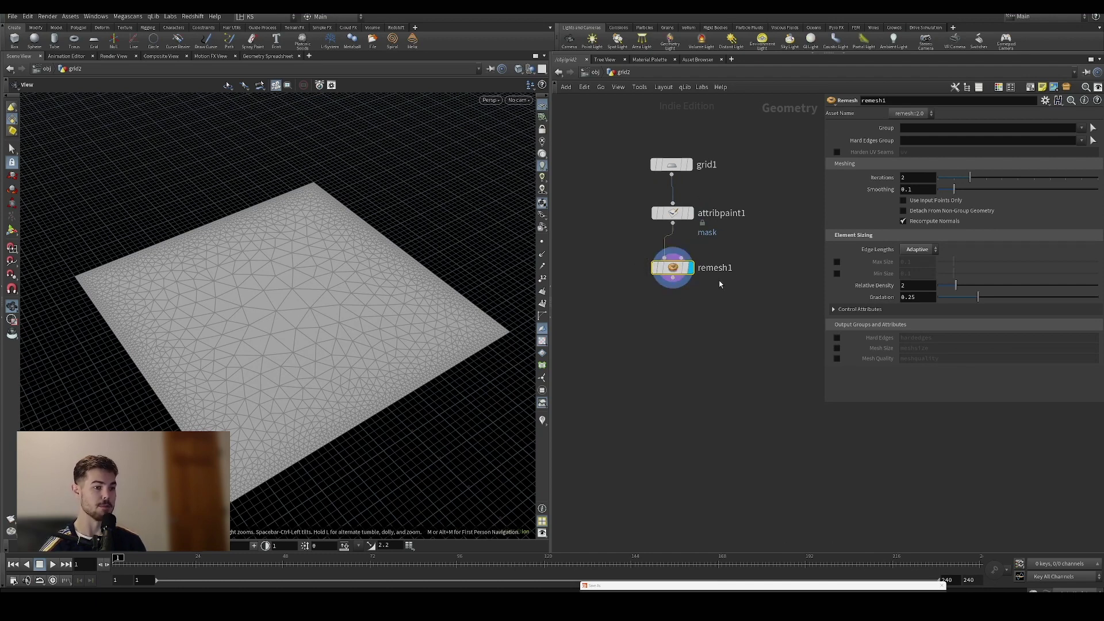
# Expand remesh1's control attributes and drag the node lower beneath attribpaint1
pyautogui.click(849, 310)
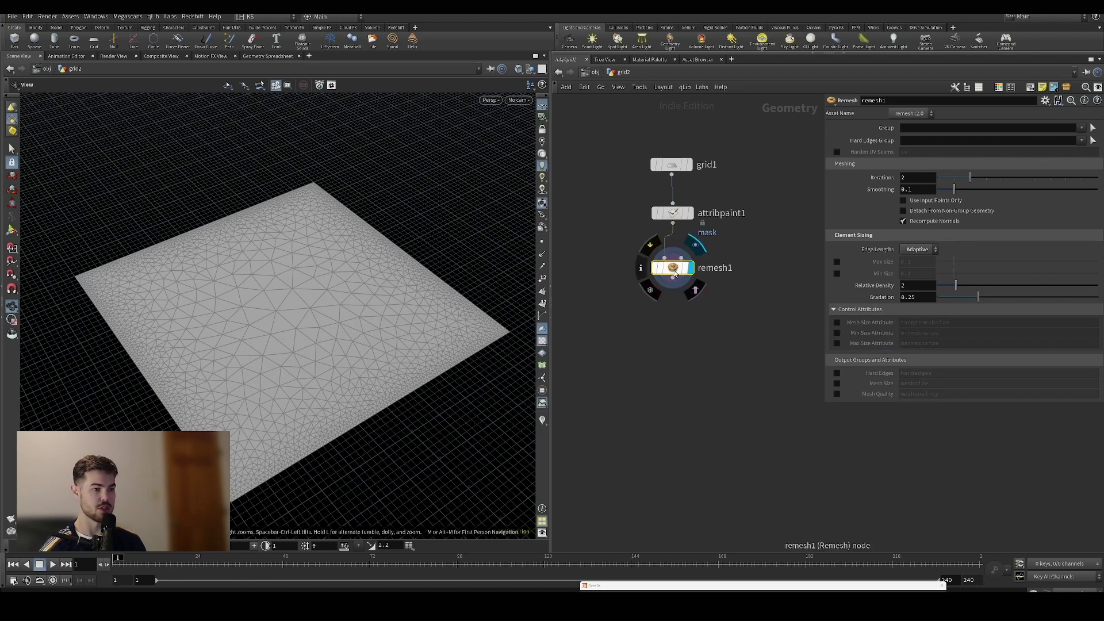
pyautogui.moveTo(674, 275); pyautogui.dragTo(680, 358)
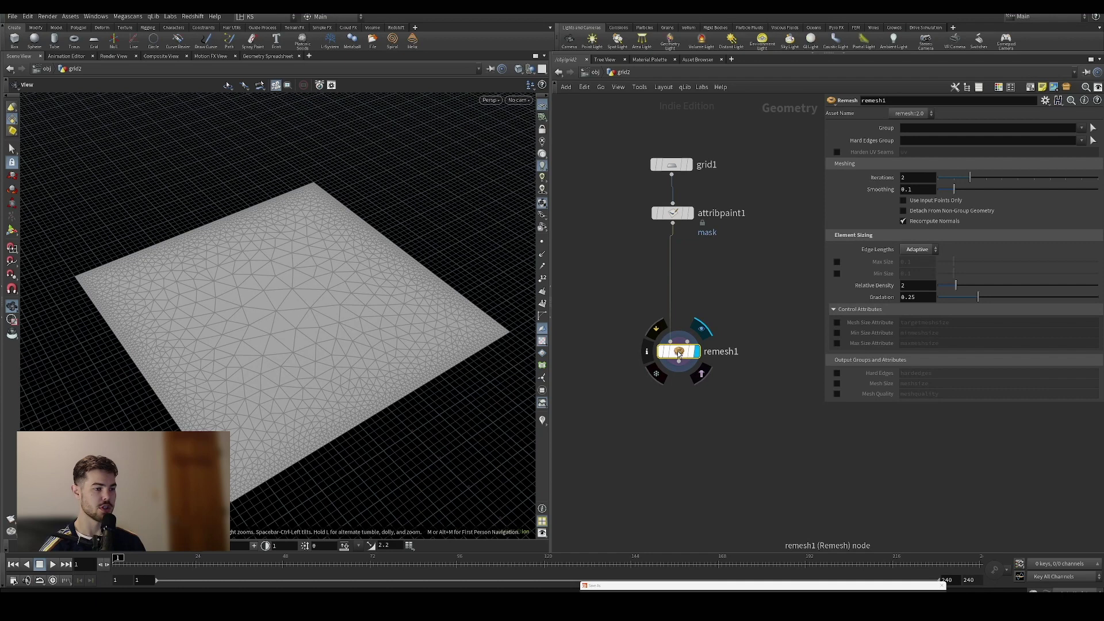
# Enable Max and Min Size, setting max 1, min 0.199, density 2.82, gradation 0.492
pyautogui.click(837, 262)
pyautogui.click(837, 273)
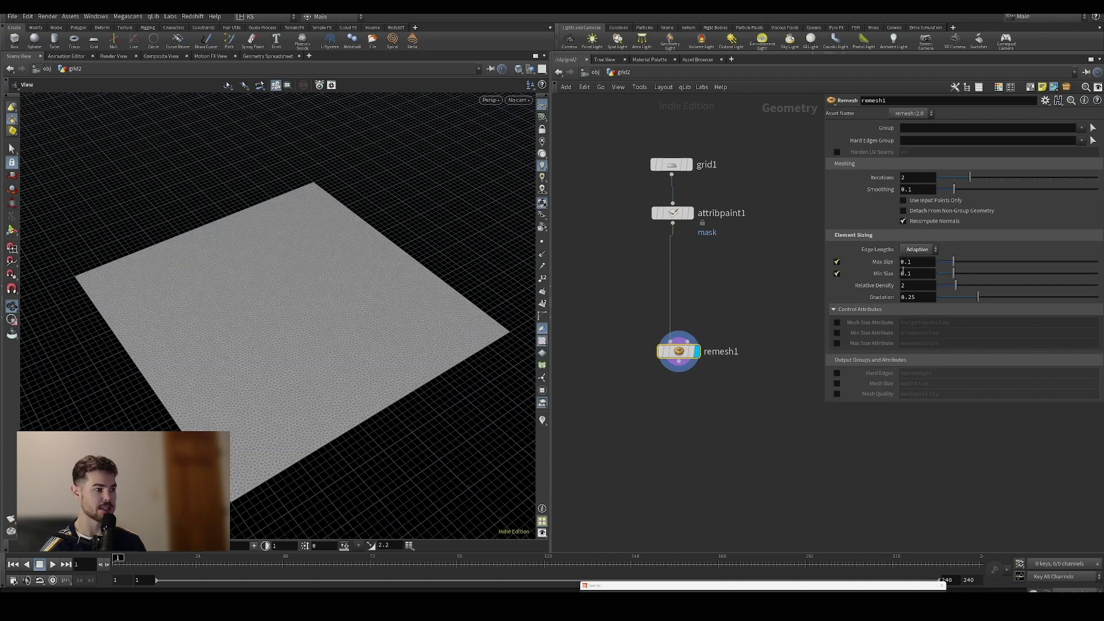
pyautogui.moveTo(953, 262); pyautogui.dragTo(1098, 262)
pyautogui.moveTo(994, 275); pyautogui.dragTo(974, 274)
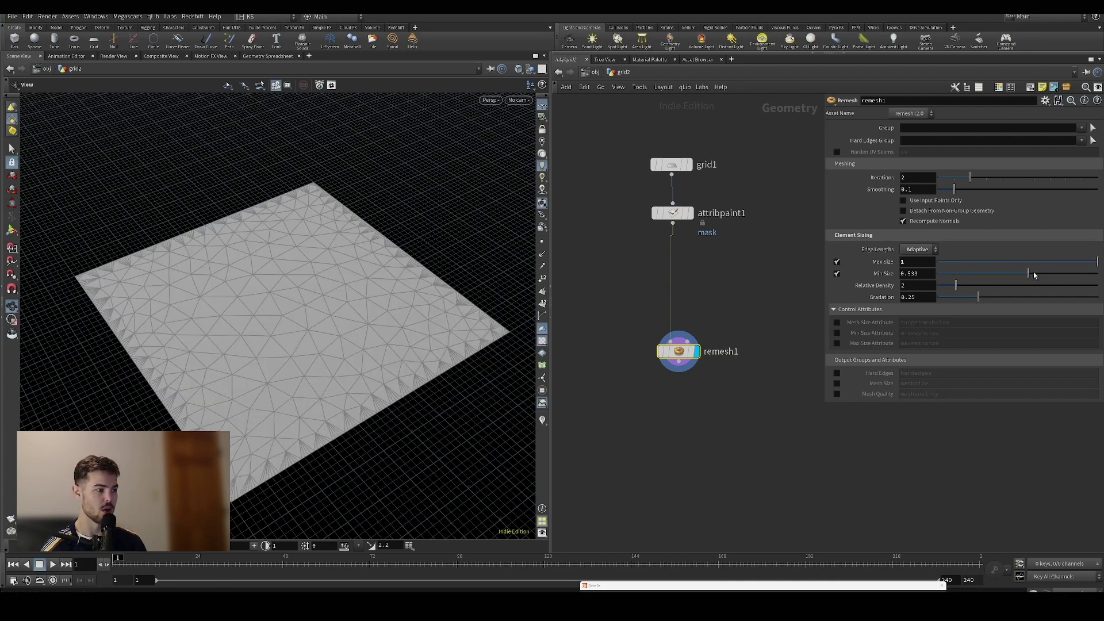
pyautogui.moveTo(1033, 272); pyautogui.dragTo(954, 272)
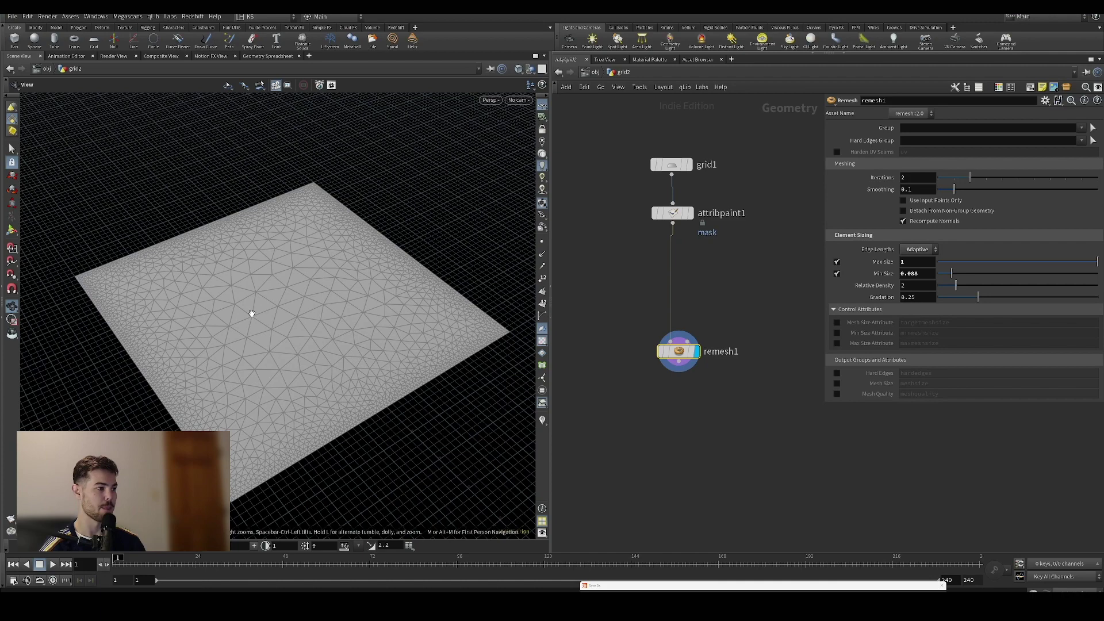
pyautogui.moveTo(959, 273); pyautogui.dragTo(989, 297)
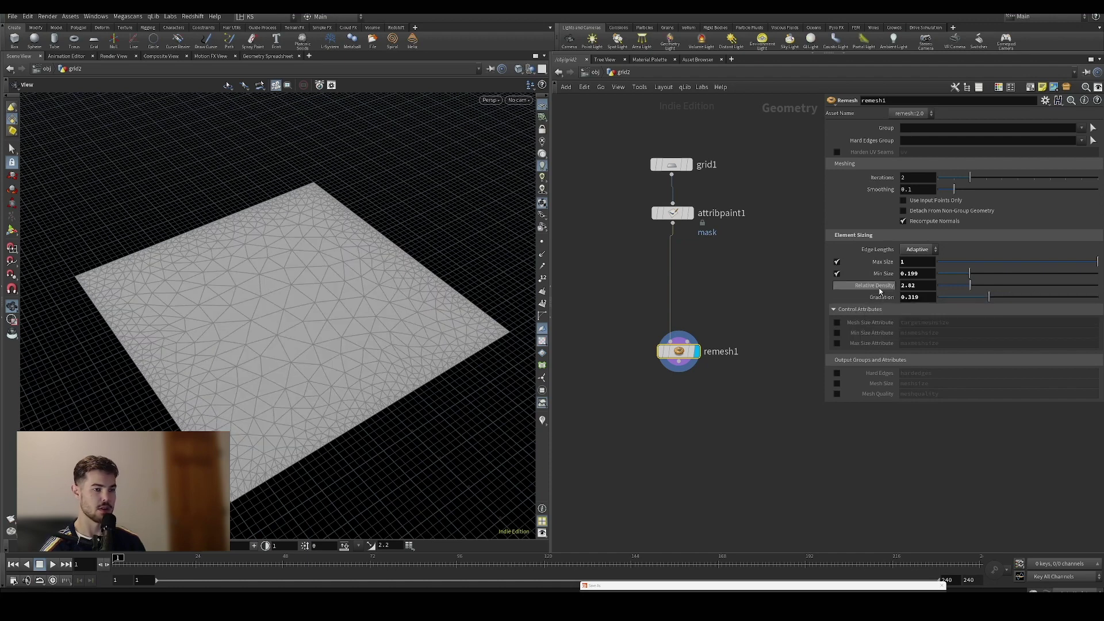
pyautogui.moveTo(1014, 298); pyautogui.dragTo(1020, 297)
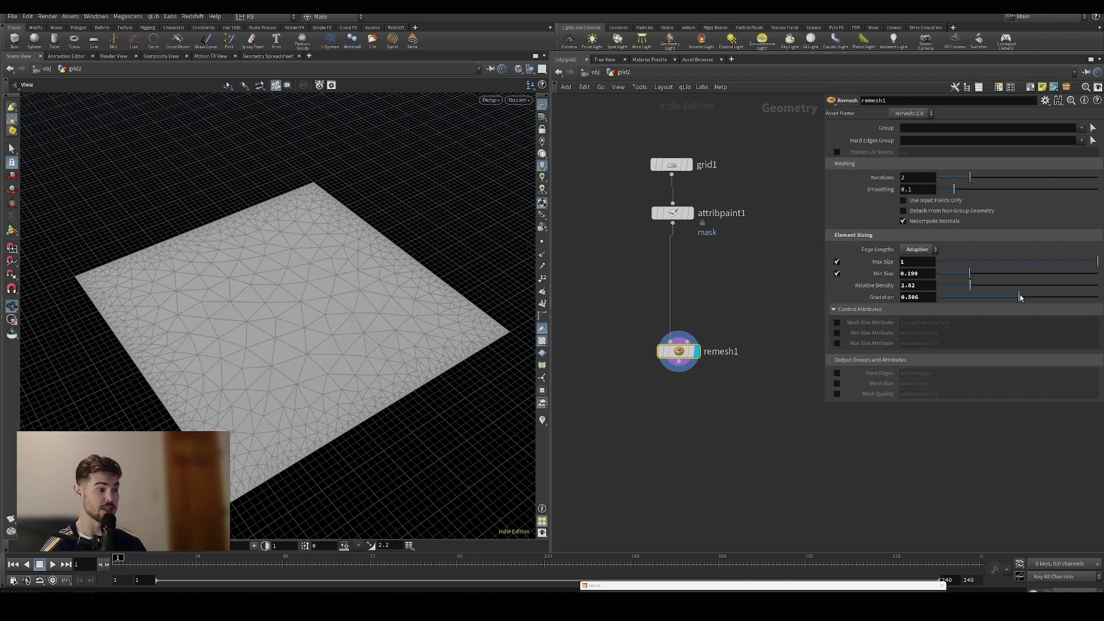
# Revert Max Size and Min Size to defaults and turn both size limits off
pyautogui.rightClick(883, 262)
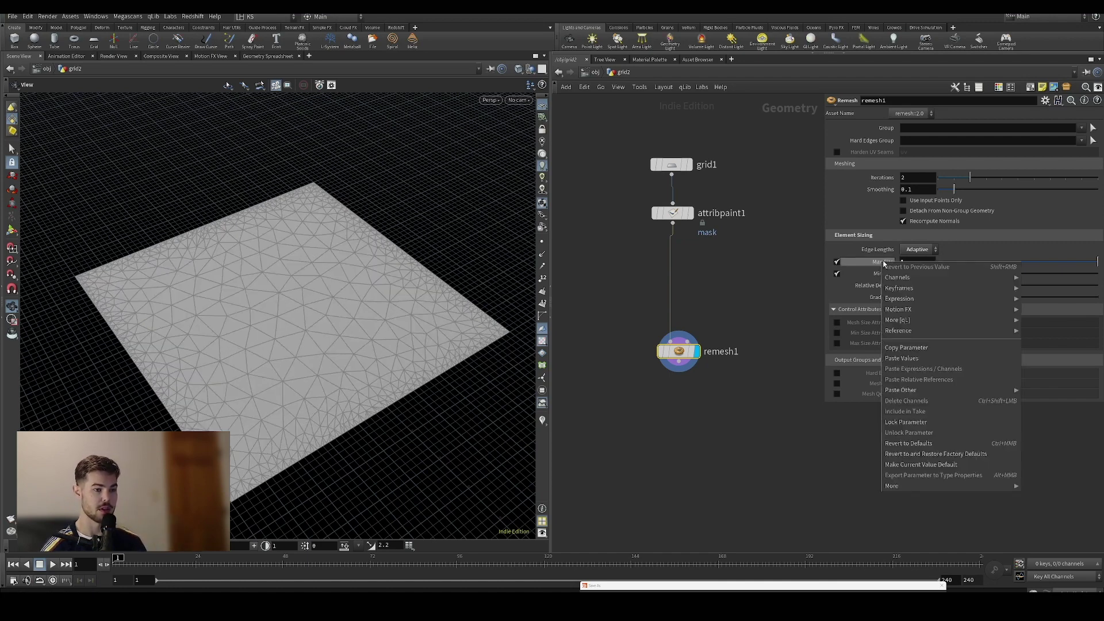
pyautogui.click(923, 443)
pyautogui.rightClick(884, 275)
pyautogui.click(923, 456)
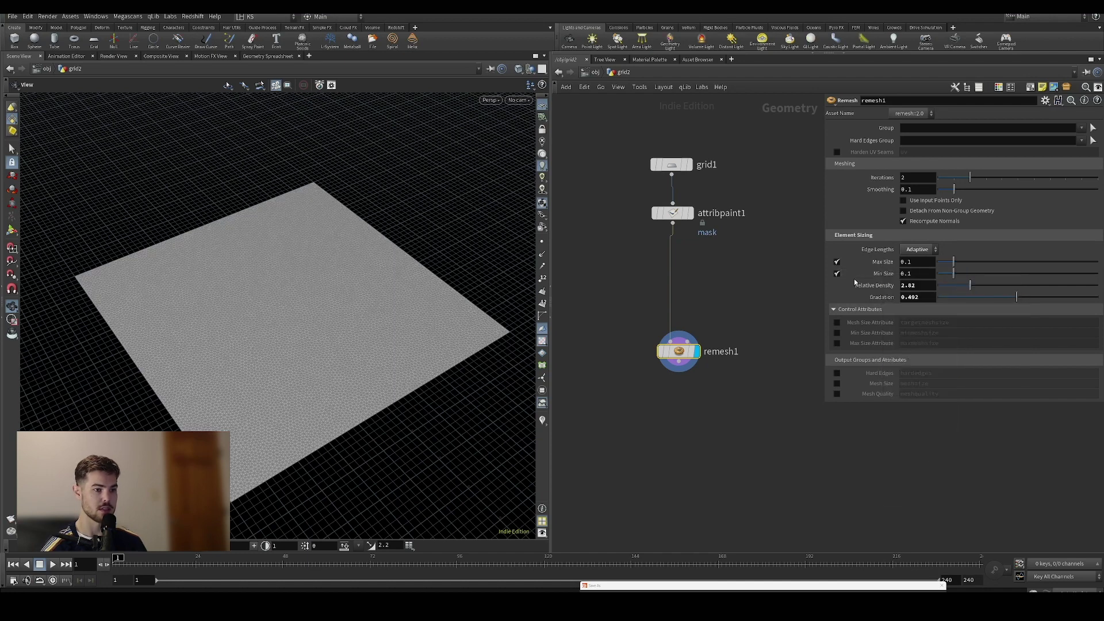
pyautogui.moveTo(837, 263); pyautogui.dragTo(837, 274)
# Revert relative density and gradation to defaults, then display attribpaint1's output
pyautogui.rightClick(880, 286)
pyautogui.click(925, 399)
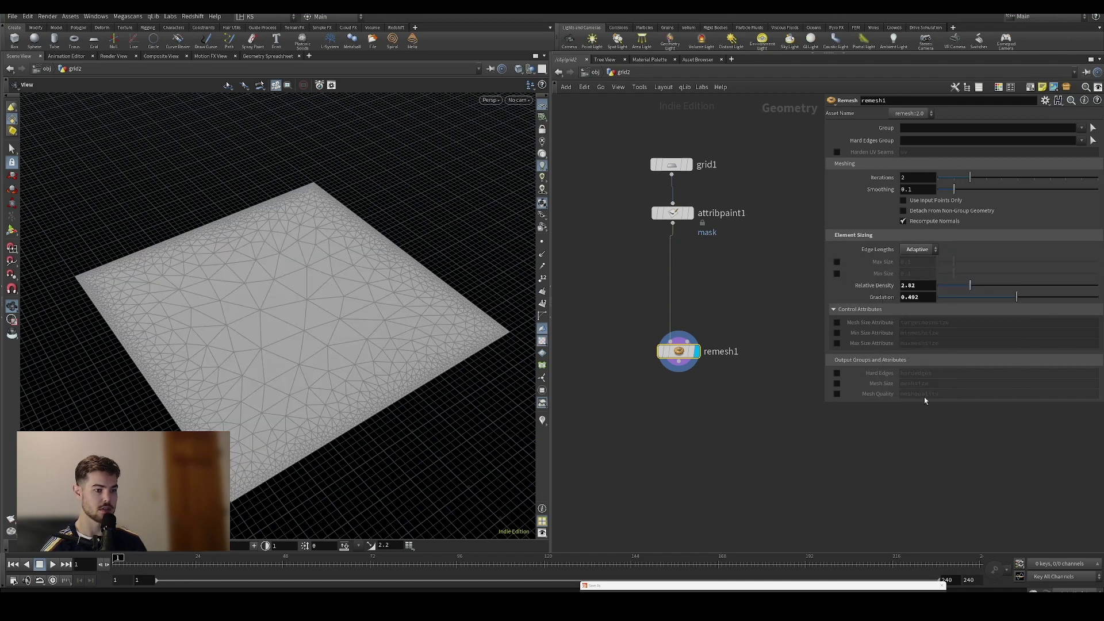
pyautogui.rightClick(879, 286)
pyautogui.click(923, 466)
pyautogui.rightClick(886, 298)
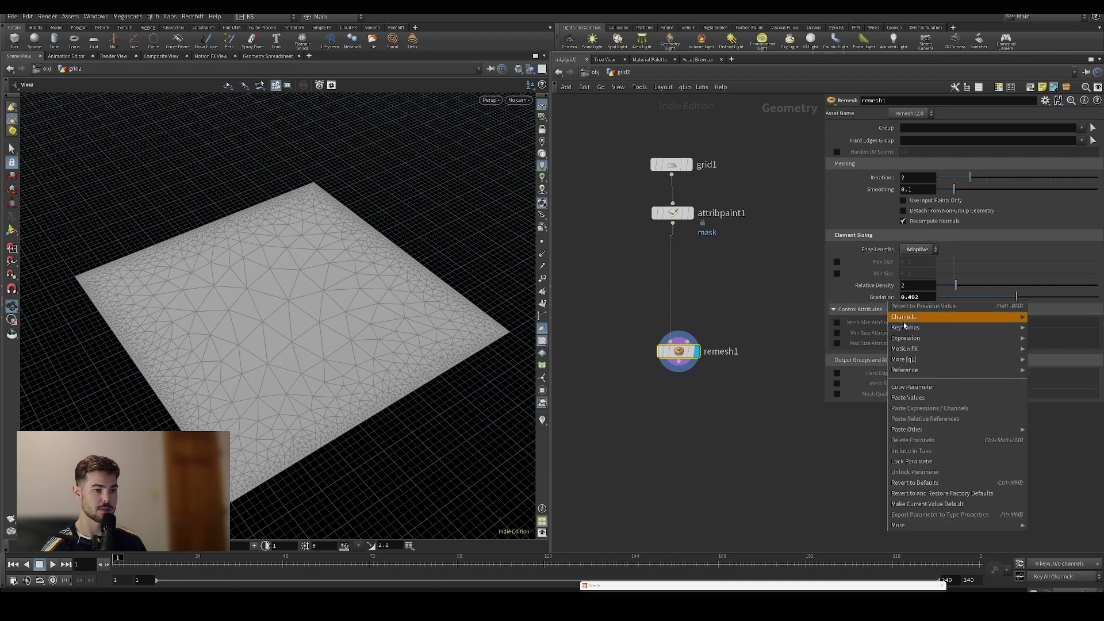
pyautogui.click(937, 483)
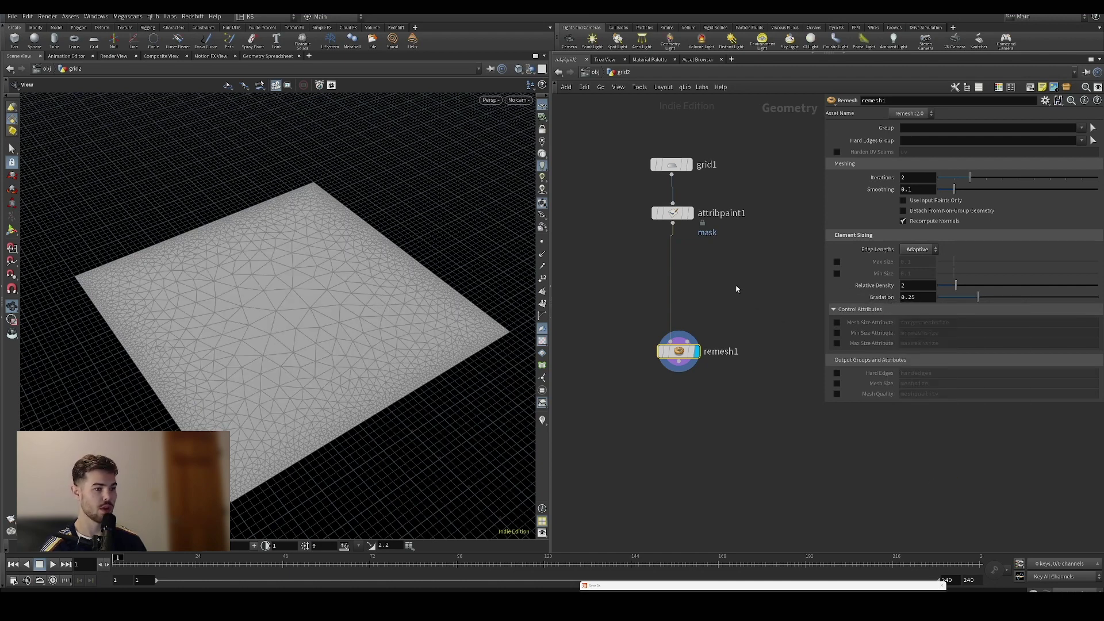
pyautogui.click(692, 213)
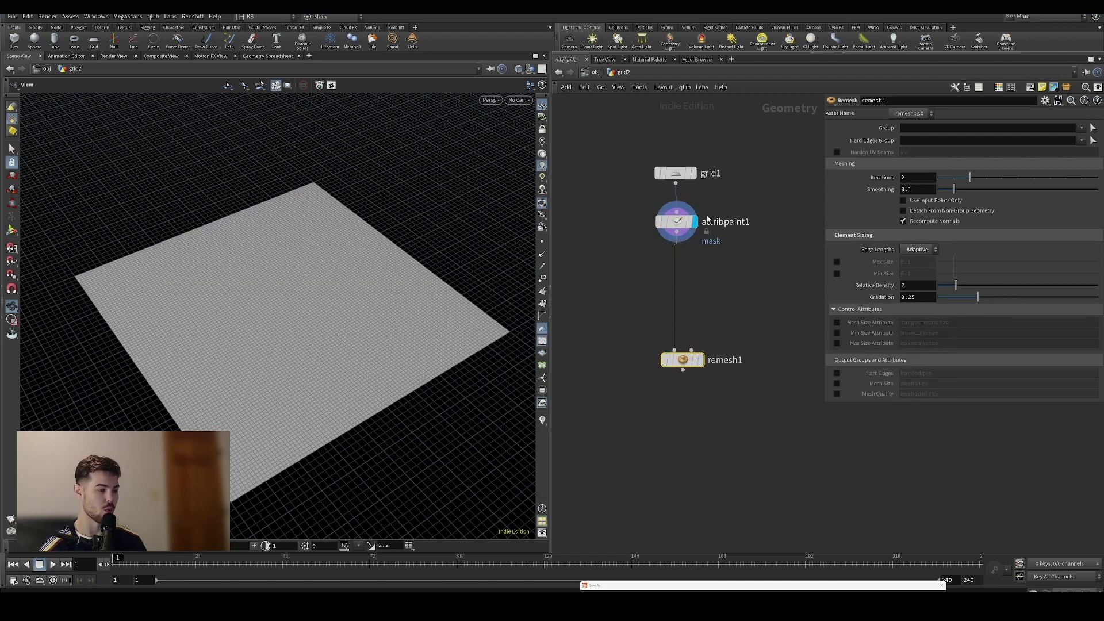
# Show the mask colours and add an Attribute Wrangle branching off attribpaint1
pyautogui.click(541, 420)
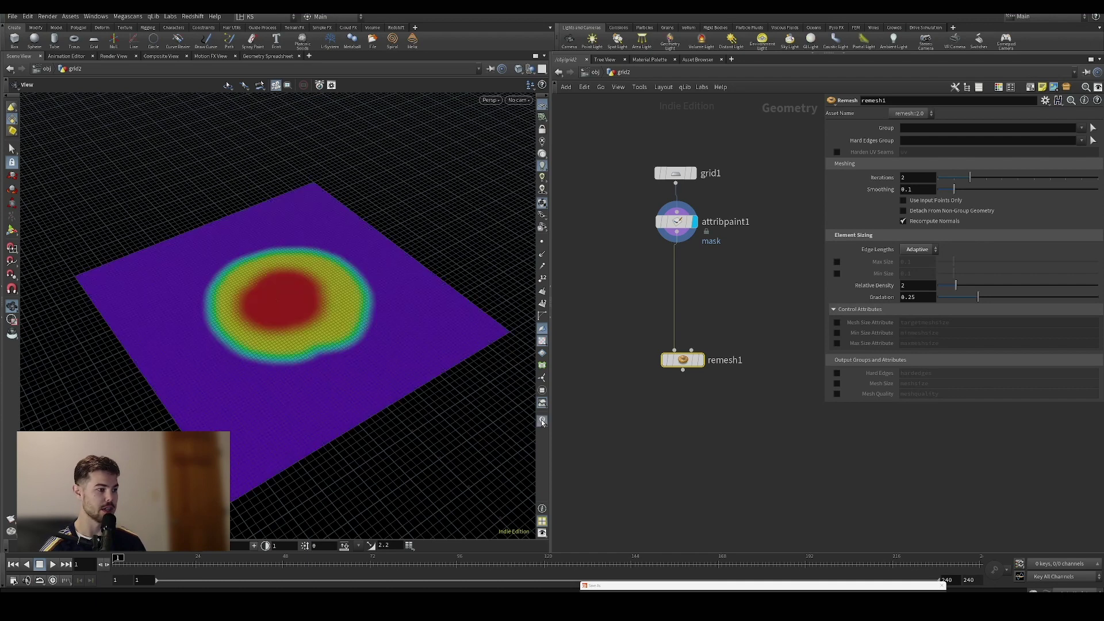
pyautogui.click(677, 232)
pyautogui.press('Tab')
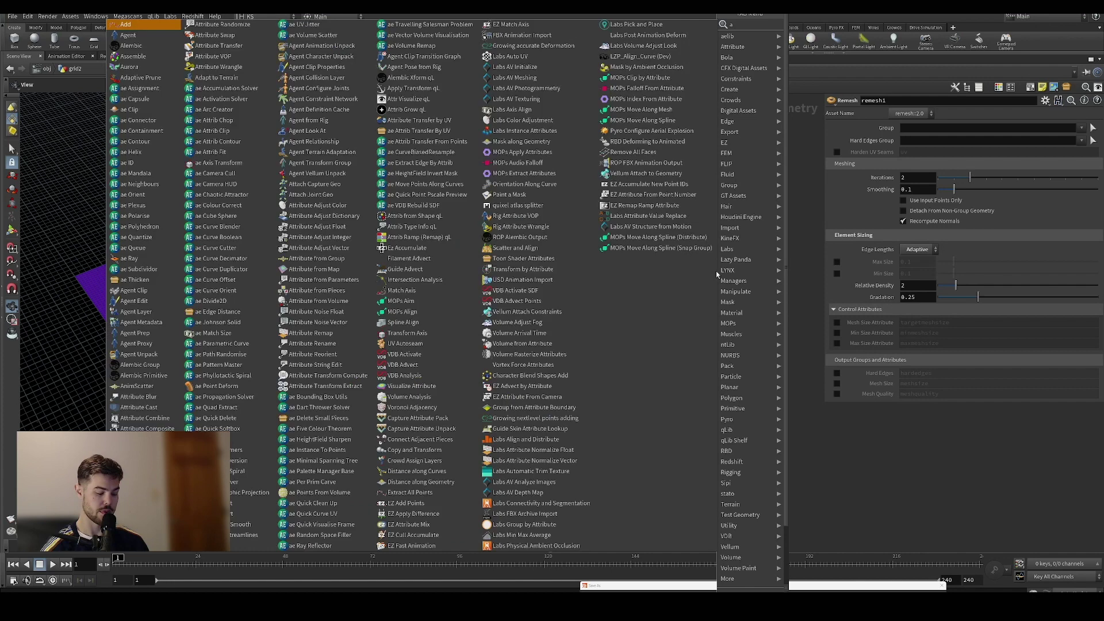
pyautogui.press('Escape')
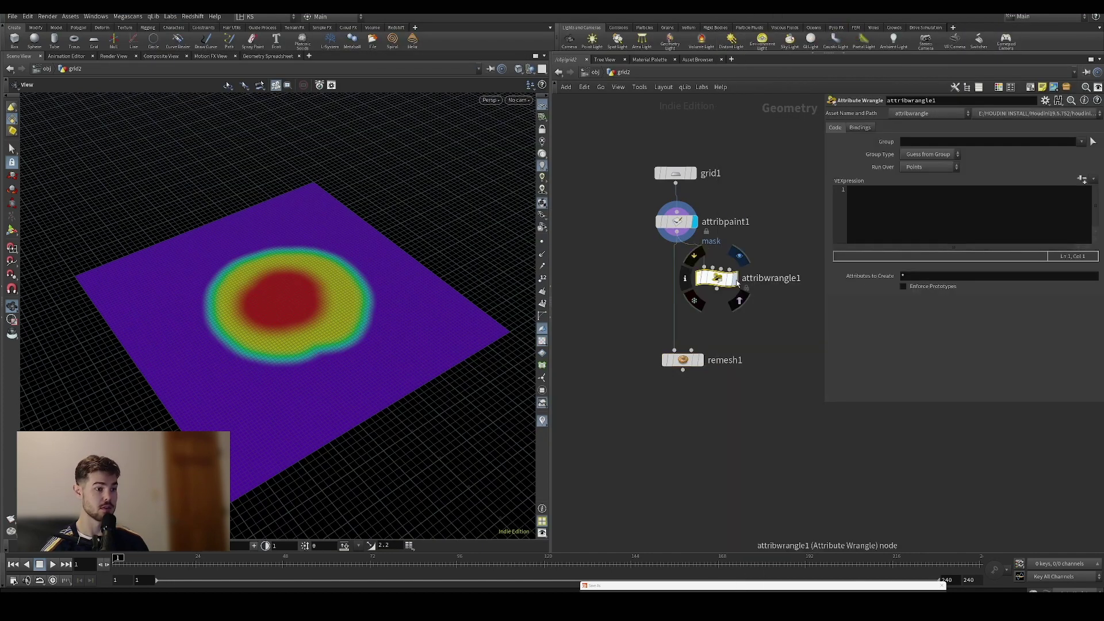
pyautogui.click(716, 278)
# Enable remesh1's Mesh Size Attribute and select the targetmeshsize name
pyautogui.click(701, 362)
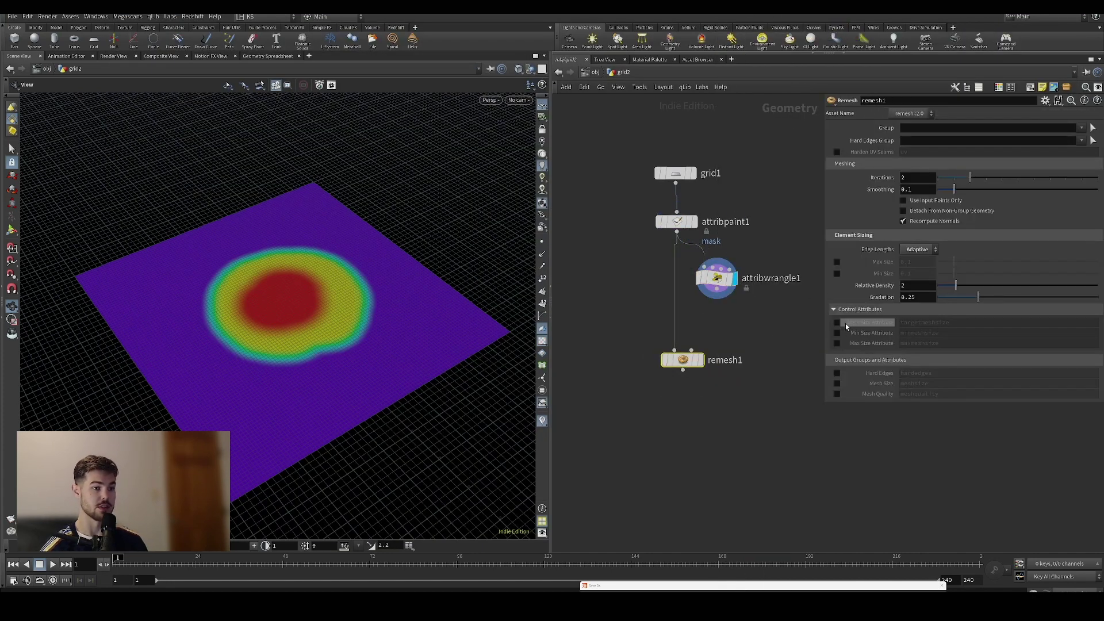
pyautogui.click(837, 322)
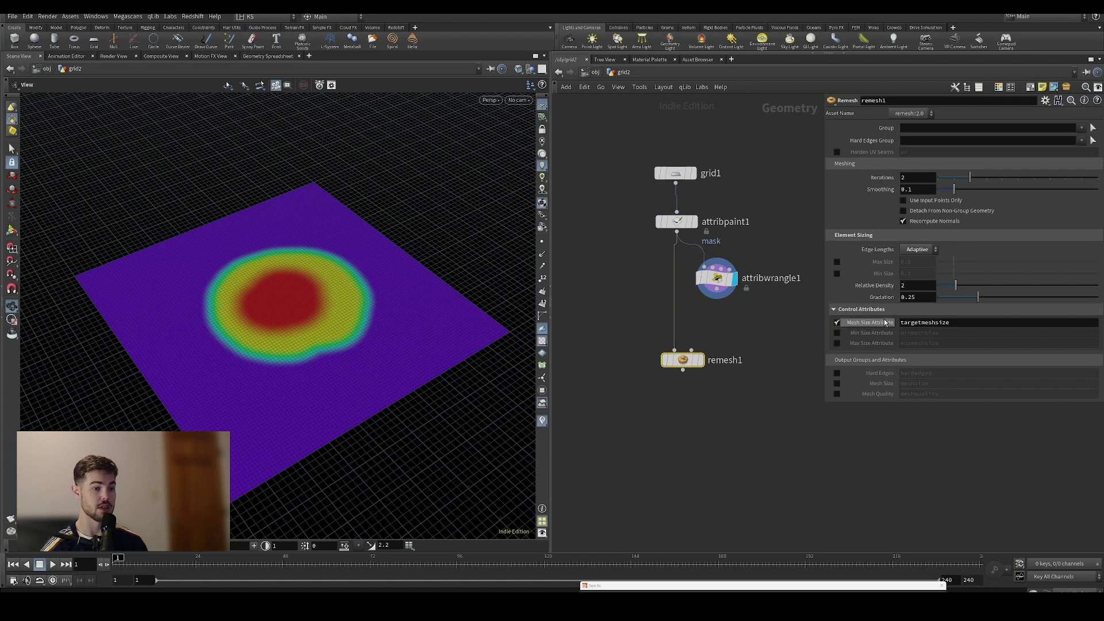
pyautogui.doubleClick(924, 323)
pyautogui.hotkey('ctrl', 'c')
# Write f@targetmeshsize = f@mask; in the wrangle's VEXpression and move remesh1 lower
pyautogui.click(716, 277)
pyautogui.click(892, 212)
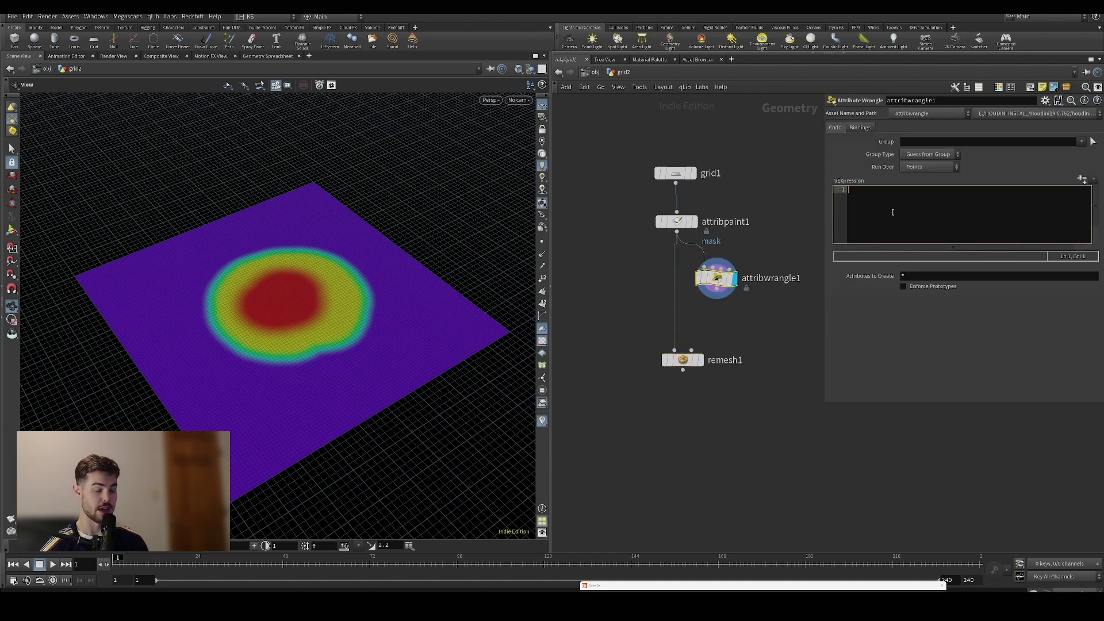
pyautogui.write('f@')
pyautogui.hotkey('ctrl', 'v')
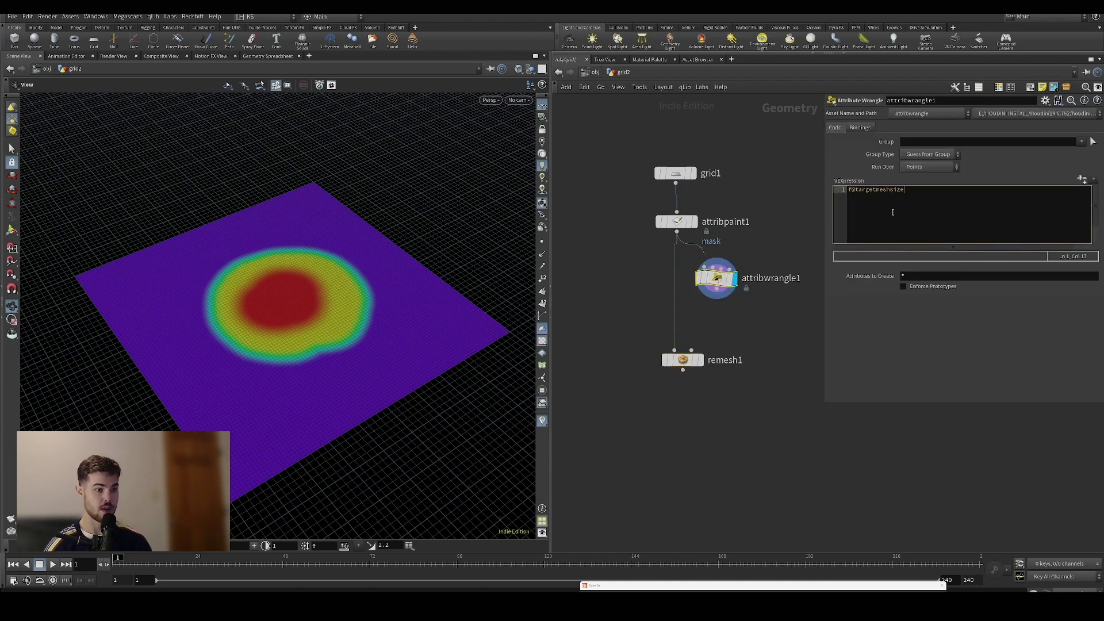
pyautogui.write('= f@mask;')
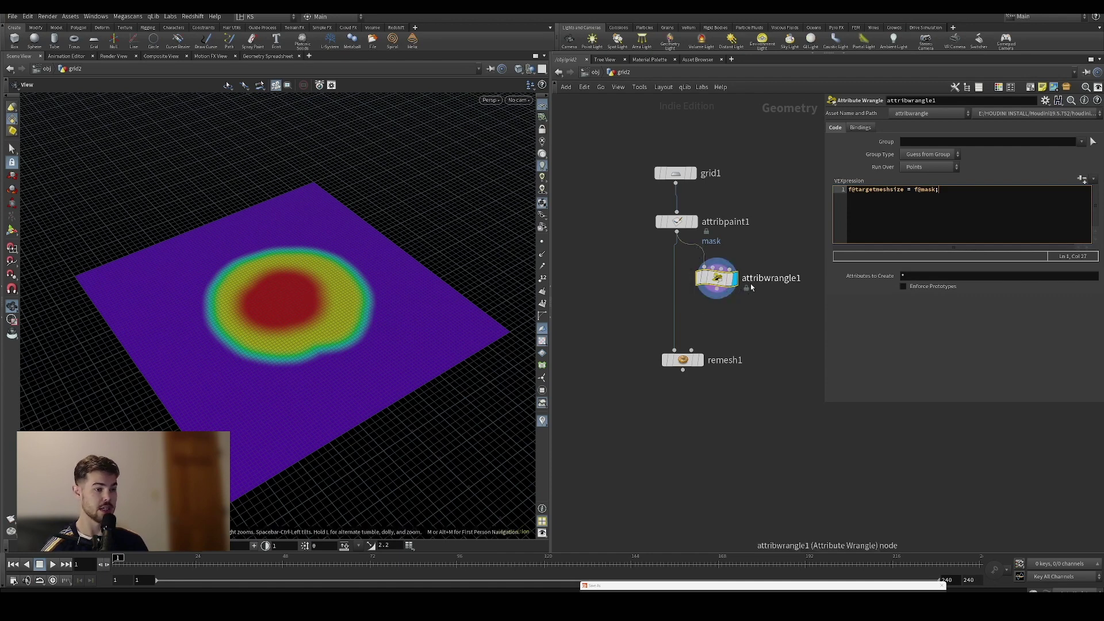
pyautogui.click(686, 278)
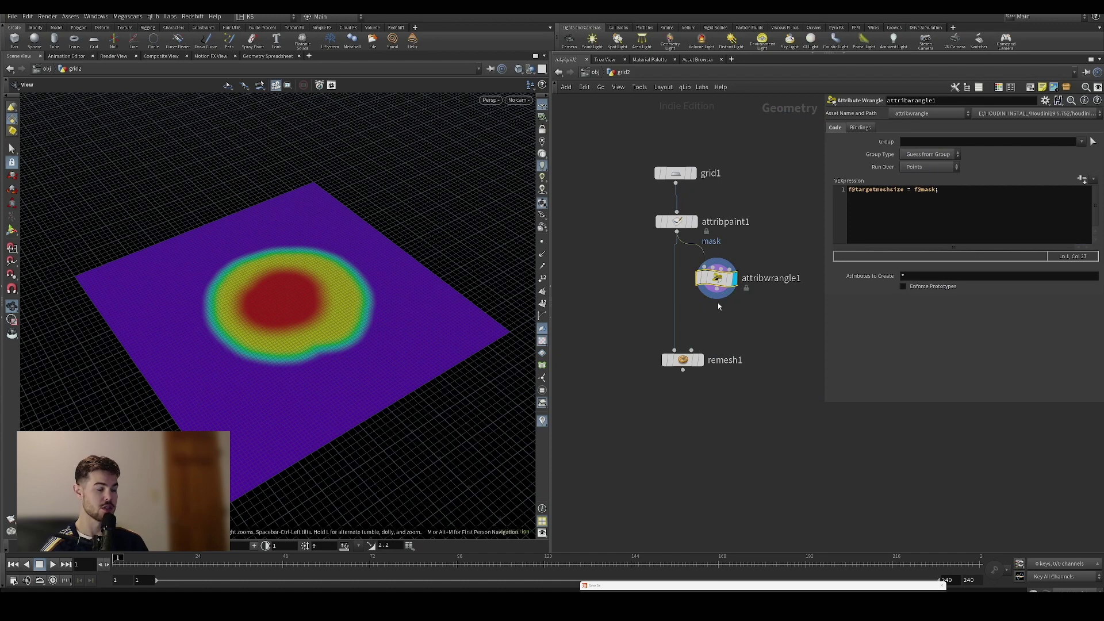
pyautogui.moveTo(681, 361); pyautogui.dragTo(657, 408)
# Make room in the network beside attribwrangle1 for adding the next node
pyautogui.moveTo(717, 302)
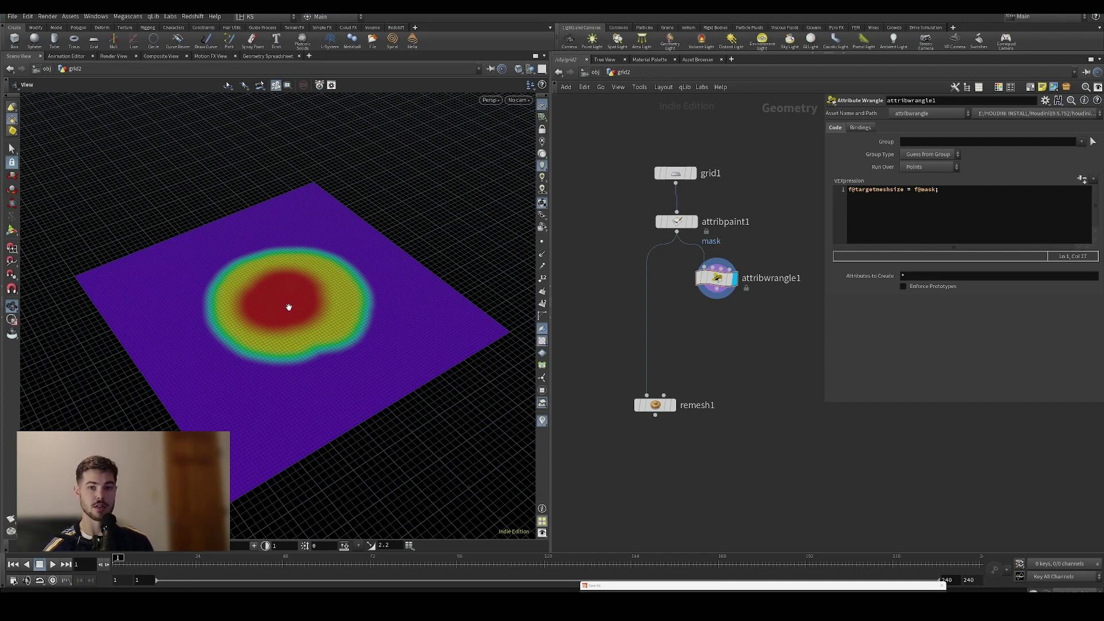
# Add an Attribute Remap node for mask and insert it between attribpaint1 and attribwrangle1
pyautogui.press('Tab')
pyautogui.write('re')
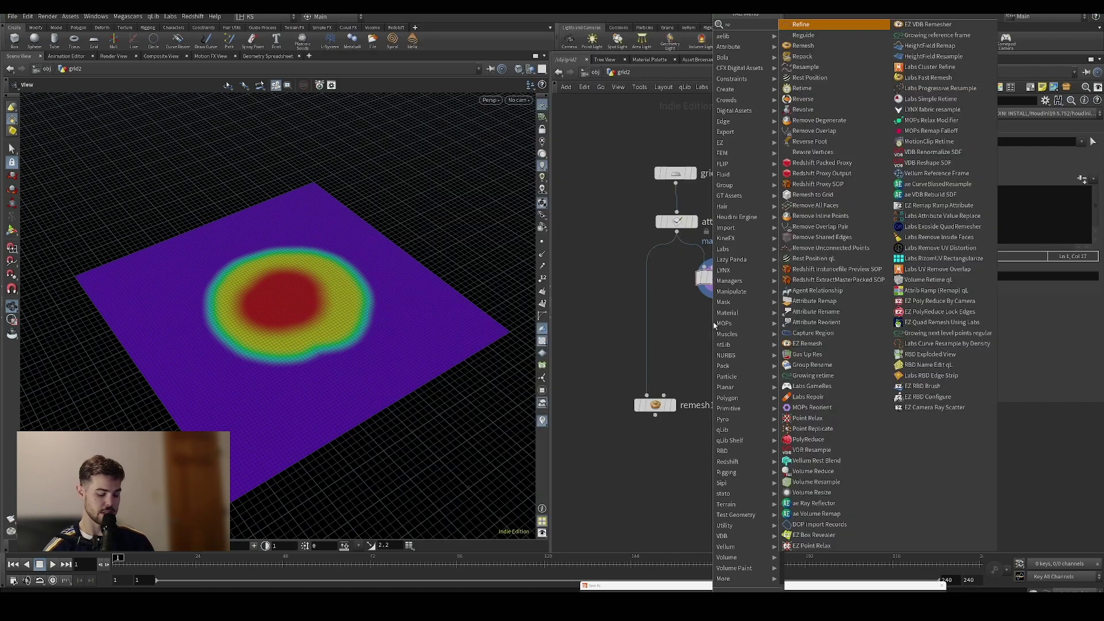
pyautogui.write('ma')
pyautogui.click(817, 35)
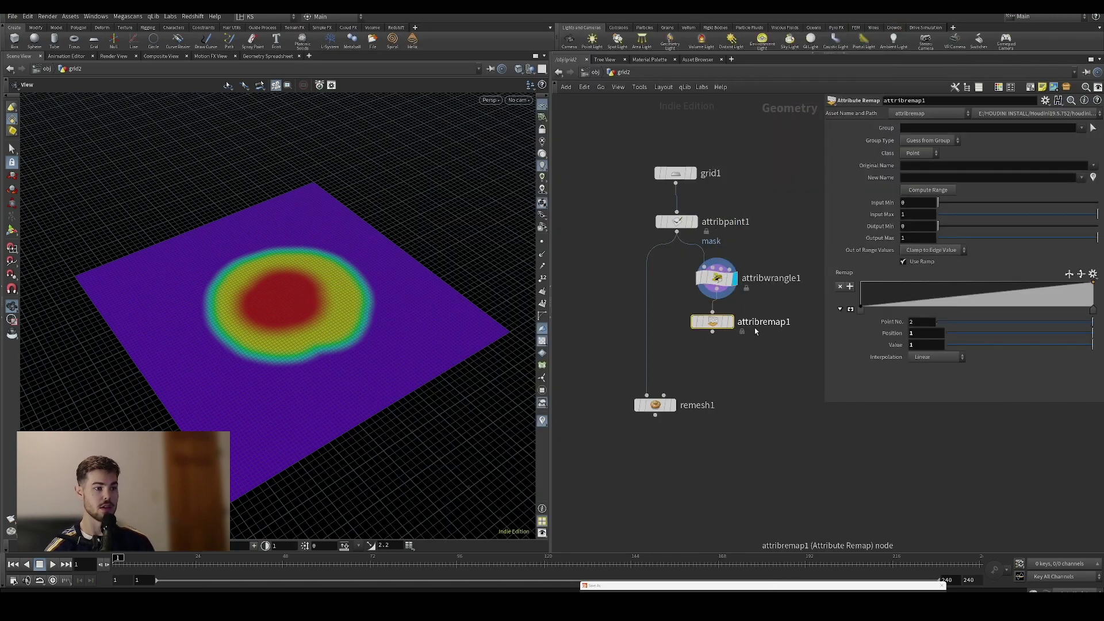
pyautogui.click(754, 328)
pyautogui.click(1093, 165)
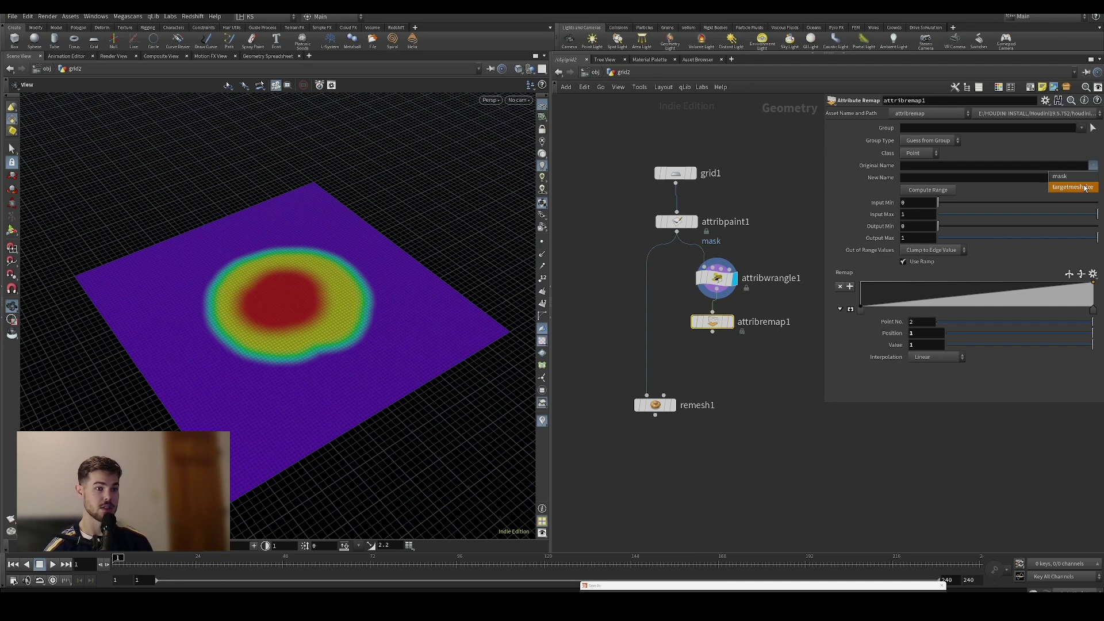
pyautogui.click(1059, 176)
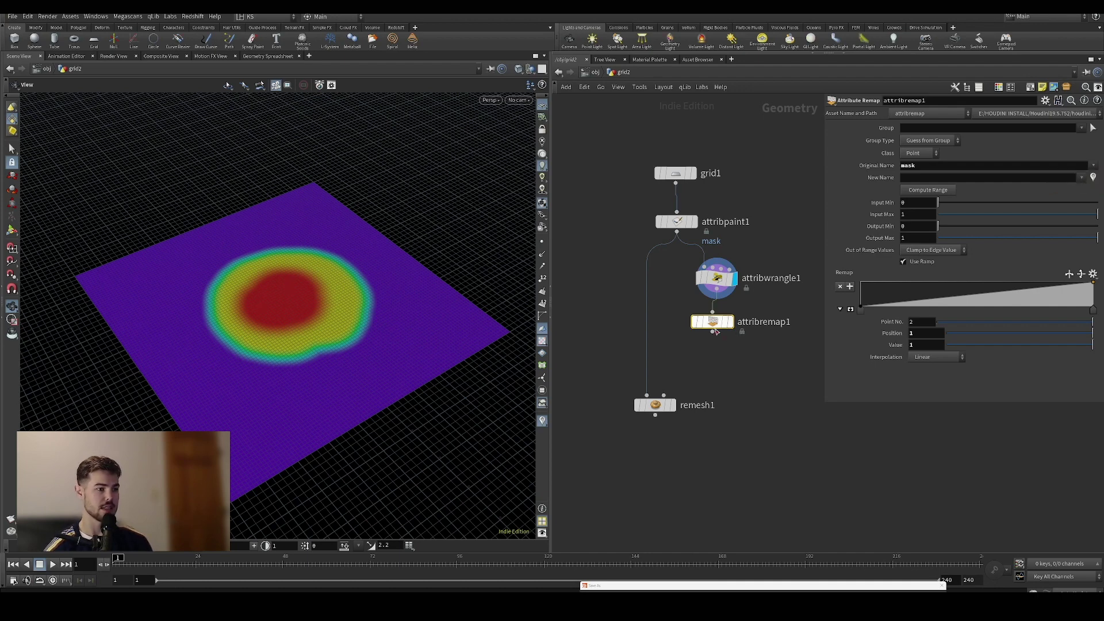
pyautogui.moveTo(712, 322); pyautogui.dragTo(701, 264)
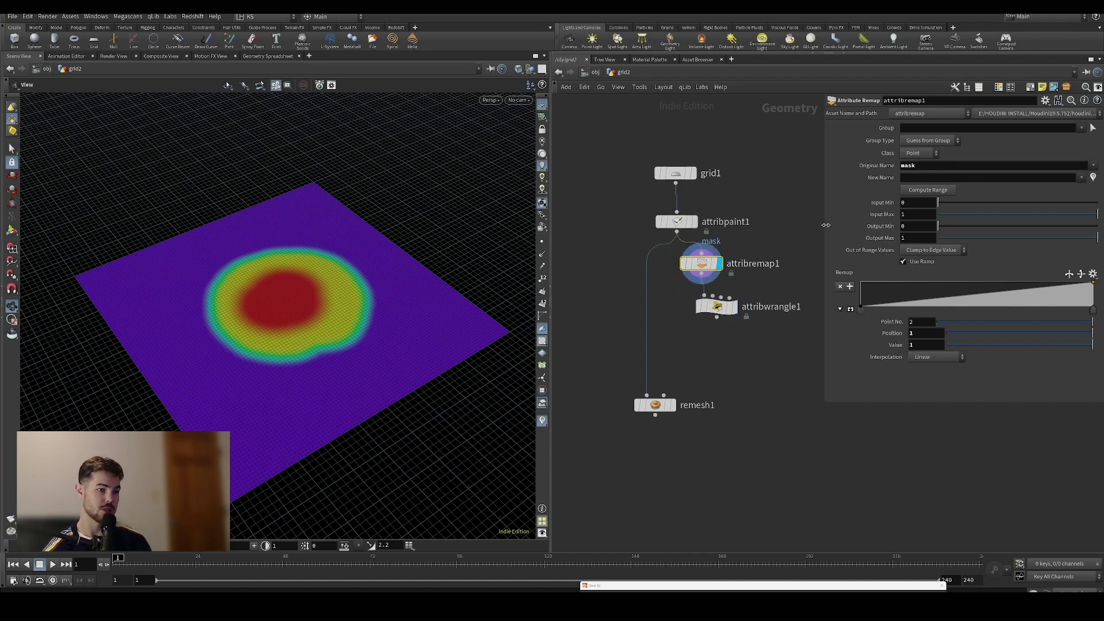
# Invert the remap with Output Min 1 and Output Max 0
pyautogui.click(920, 226)
pyautogui.write('10')
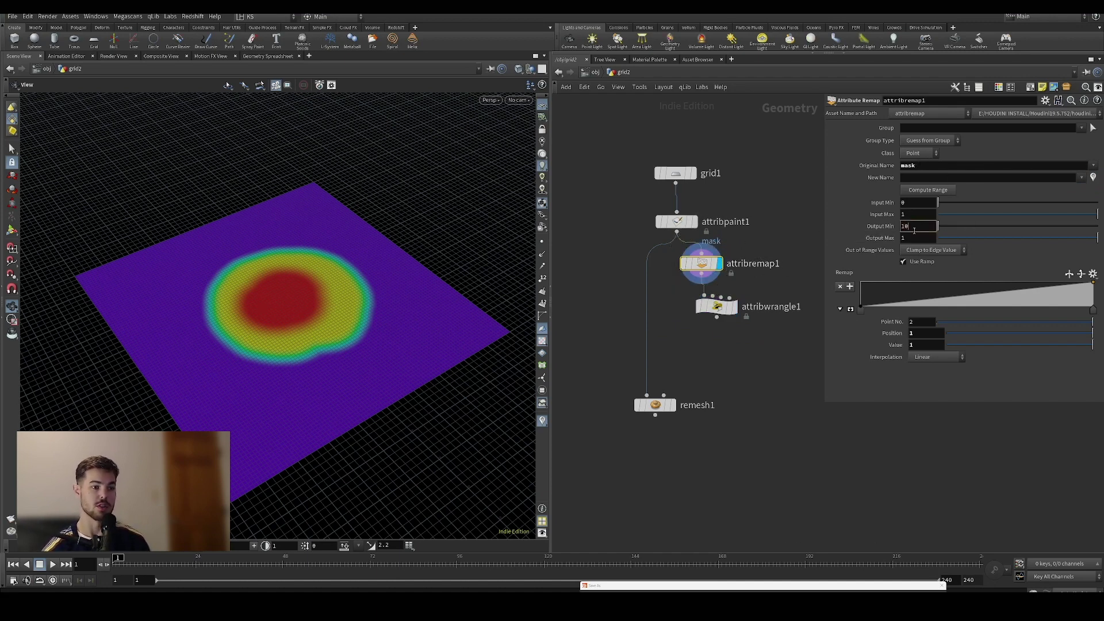
pyautogui.press('Tab')
pyautogui.write('0')
pyautogui.press('Return')
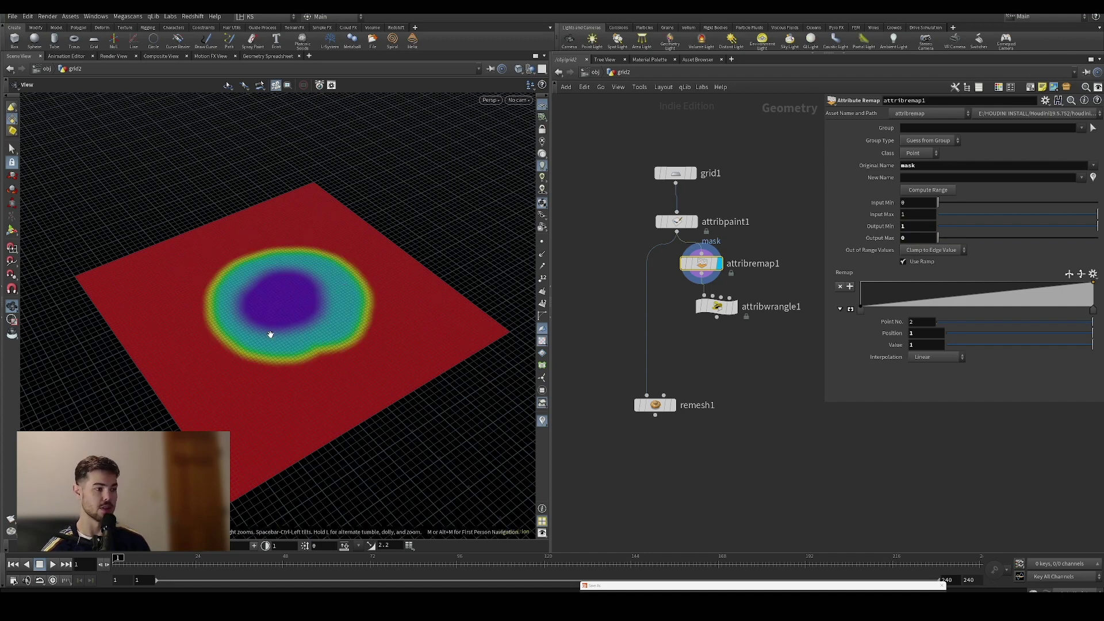
pyautogui.scroll(2, 296, 310)
pyautogui.scroll(2, 296, 310)
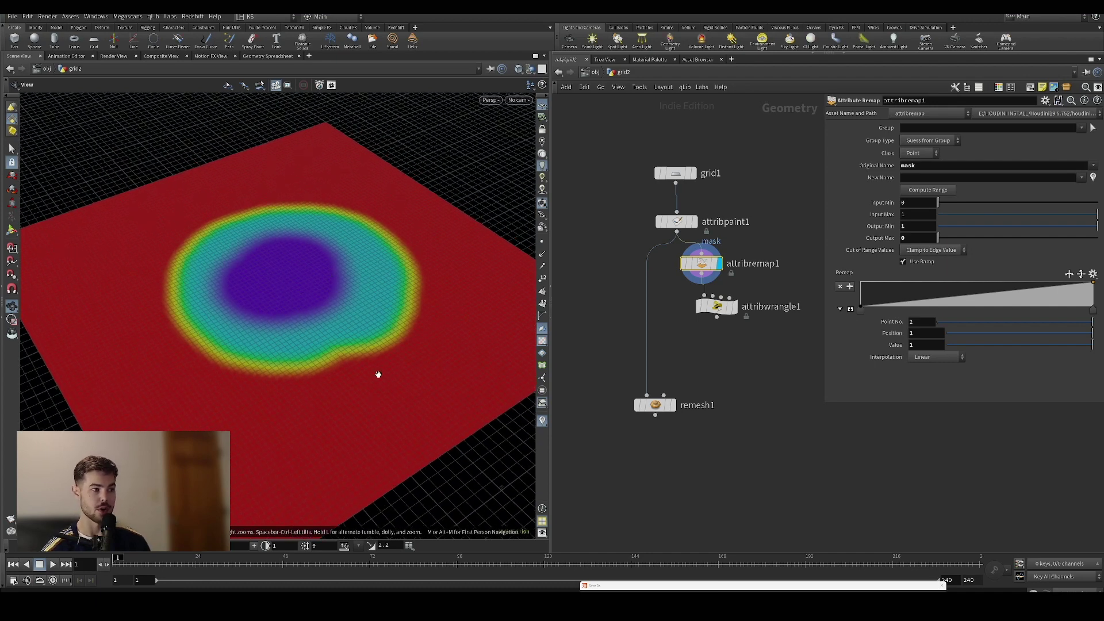
pyautogui.scroll(-1, 373, 301)
pyautogui.scroll(-2, 374, 301)
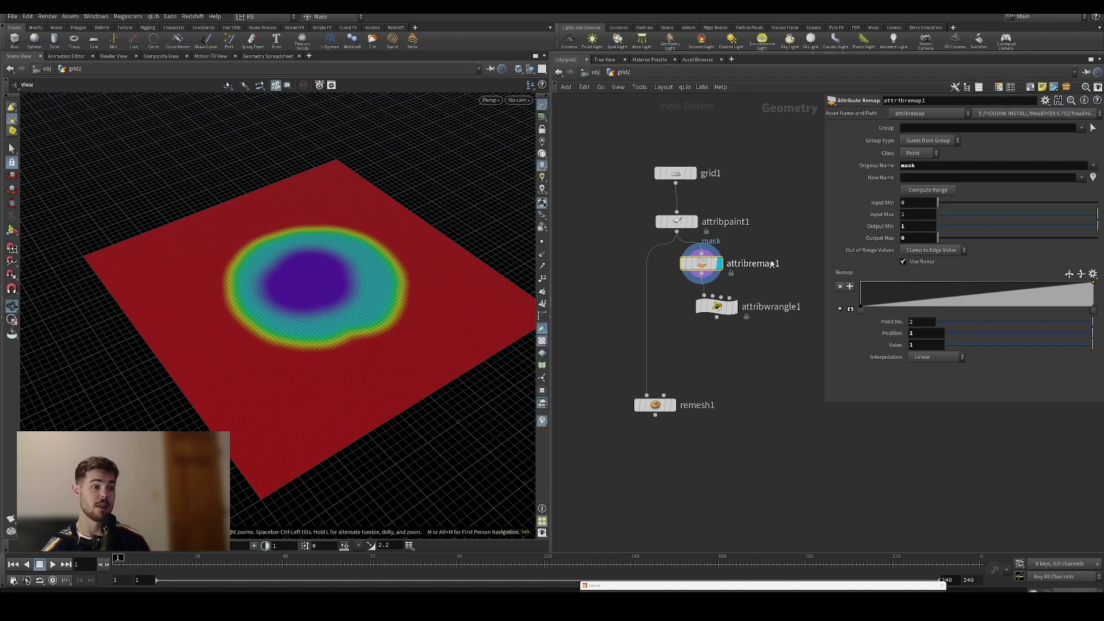
# Move the wrangle node lower and set the remap's Output Max to 0.1
pyautogui.moveTo(716, 306)
pyautogui.moveTo(716, 307); pyautogui.dragTo(702, 321)
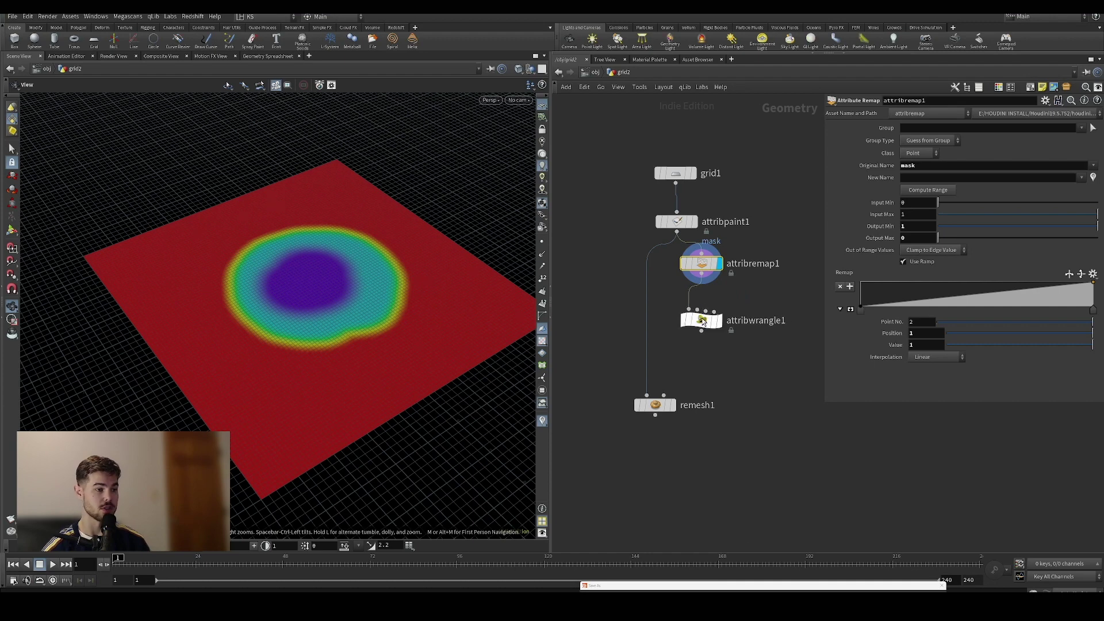
pyautogui.moveTo(719, 264)
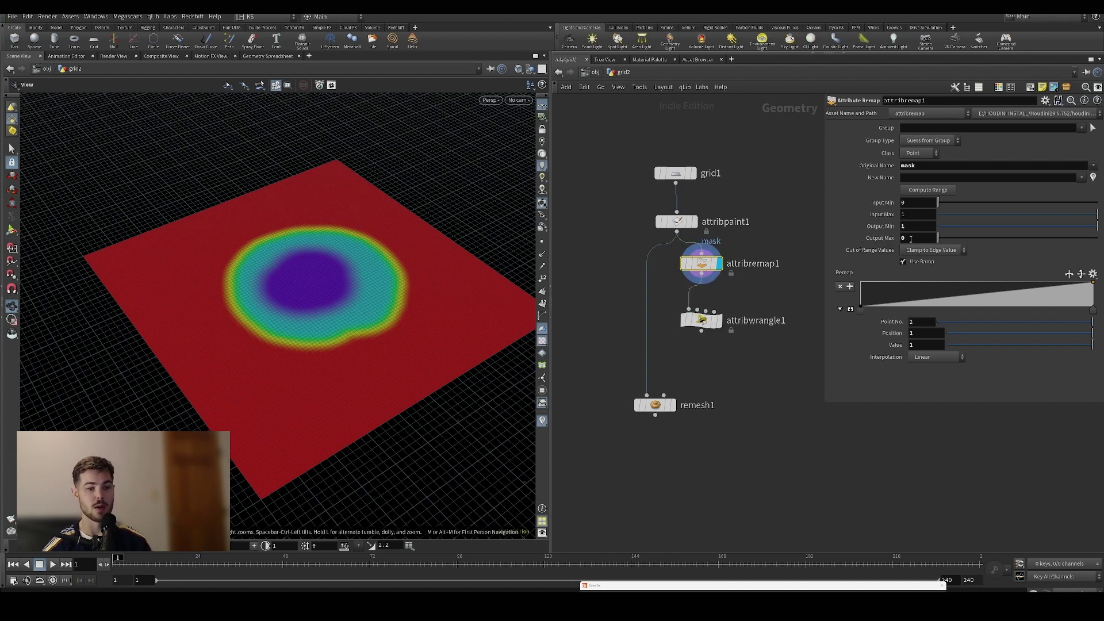
pyautogui.click(912, 238)
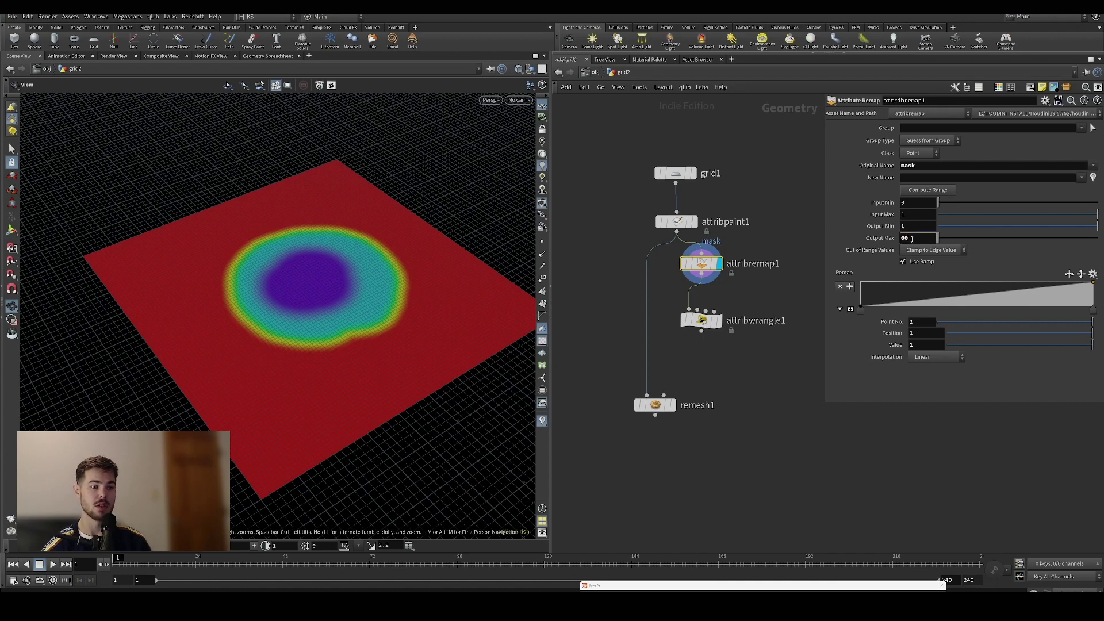
pyautogui.write('.1')
pyautogui.press('Return')
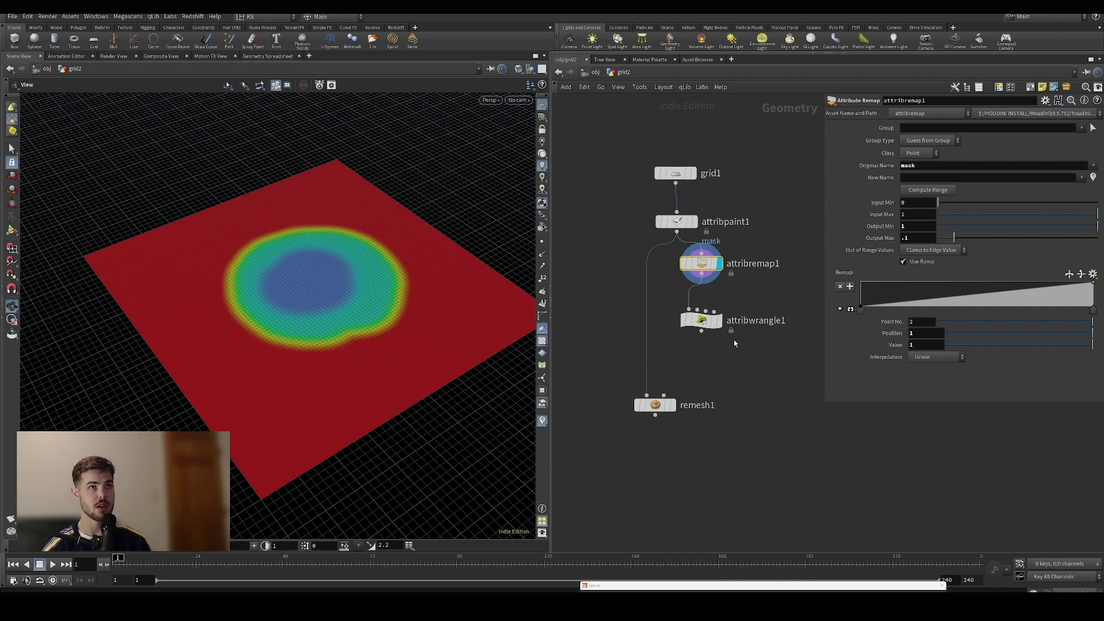
# Nudge the attribremap1 node slightly down to tidy the network
pyautogui.moveTo(661, 406)
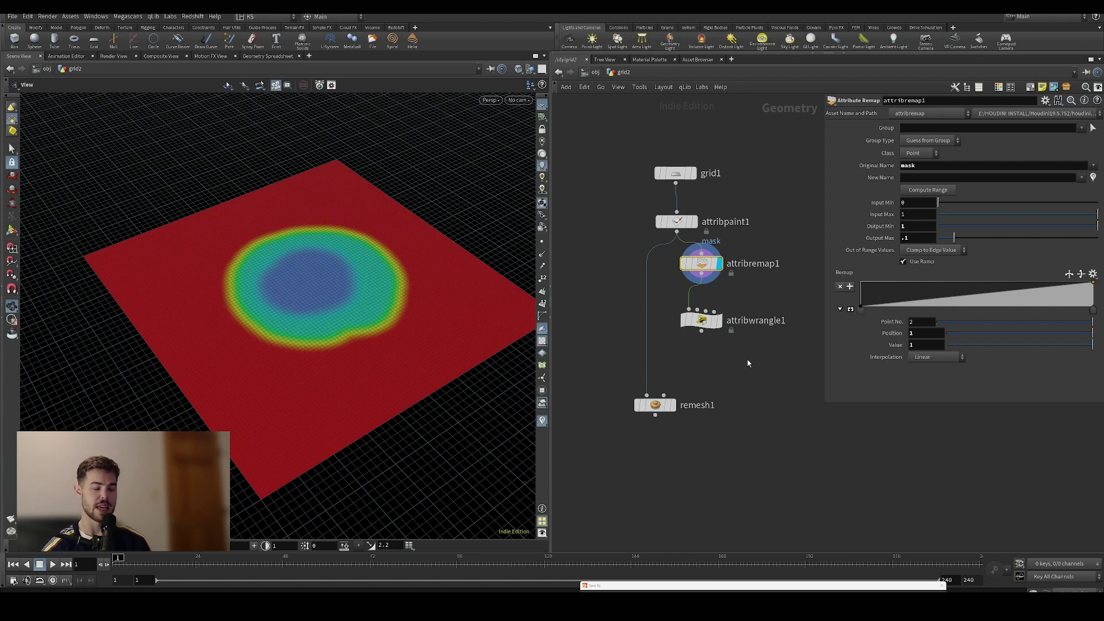
pyautogui.moveTo(689, 205)
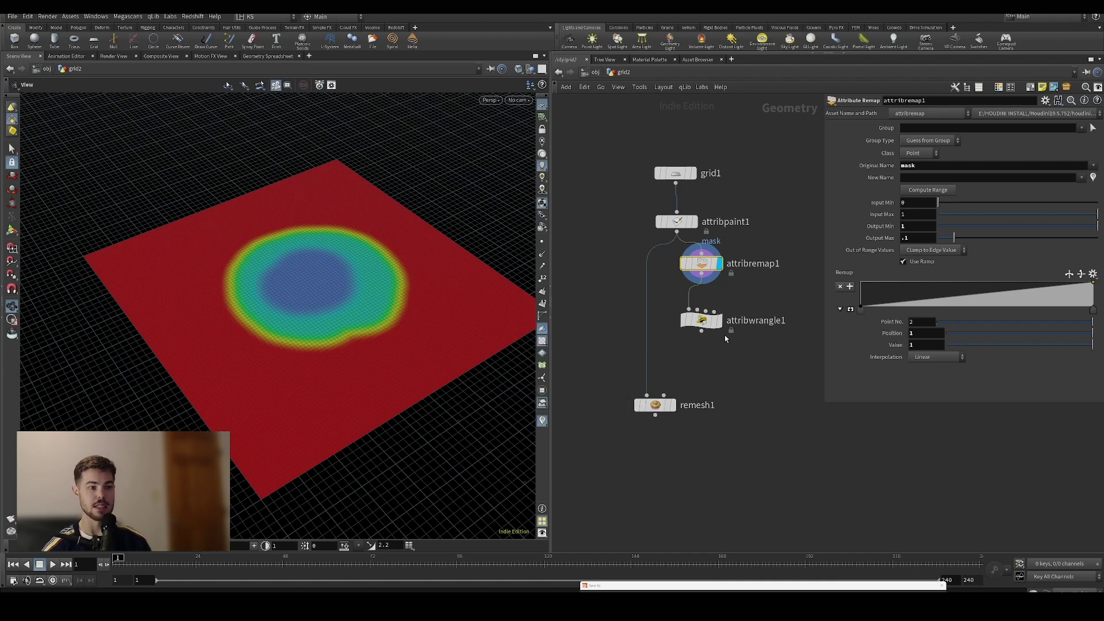
pyautogui.moveTo(701, 263); pyautogui.dragTo(701, 274)
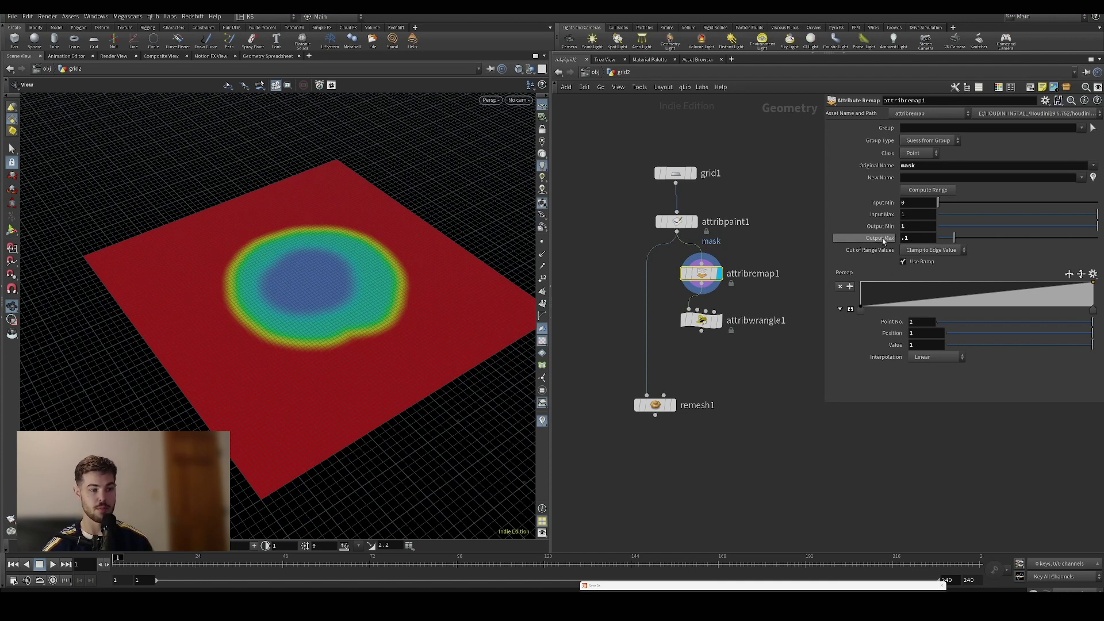
pyautogui.moveTo(704, 324)
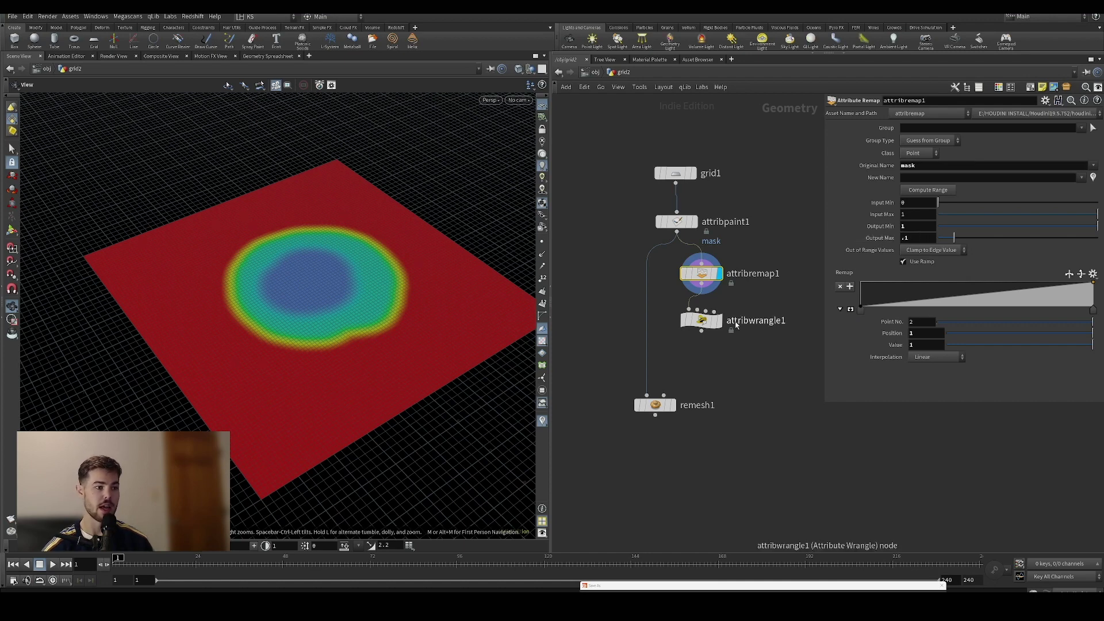
# Wire attribwrangle1's output into remesh1 and set remesh1's display flag
pyautogui.click(701, 320)
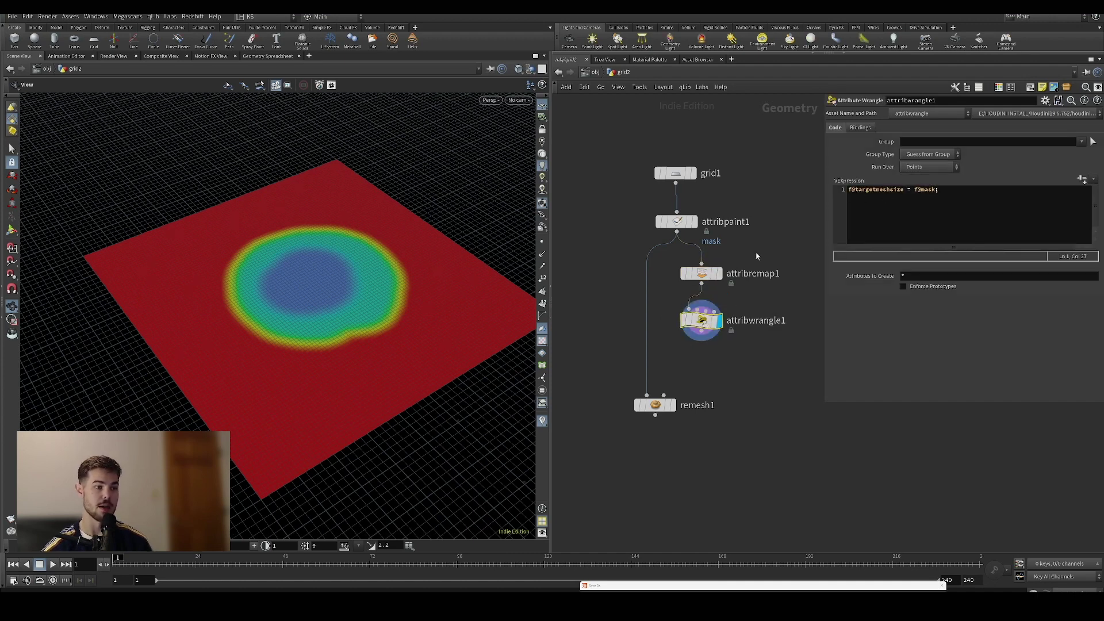
pyautogui.moveTo(701, 341); pyautogui.dragTo(649, 394)
pyautogui.click(673, 405)
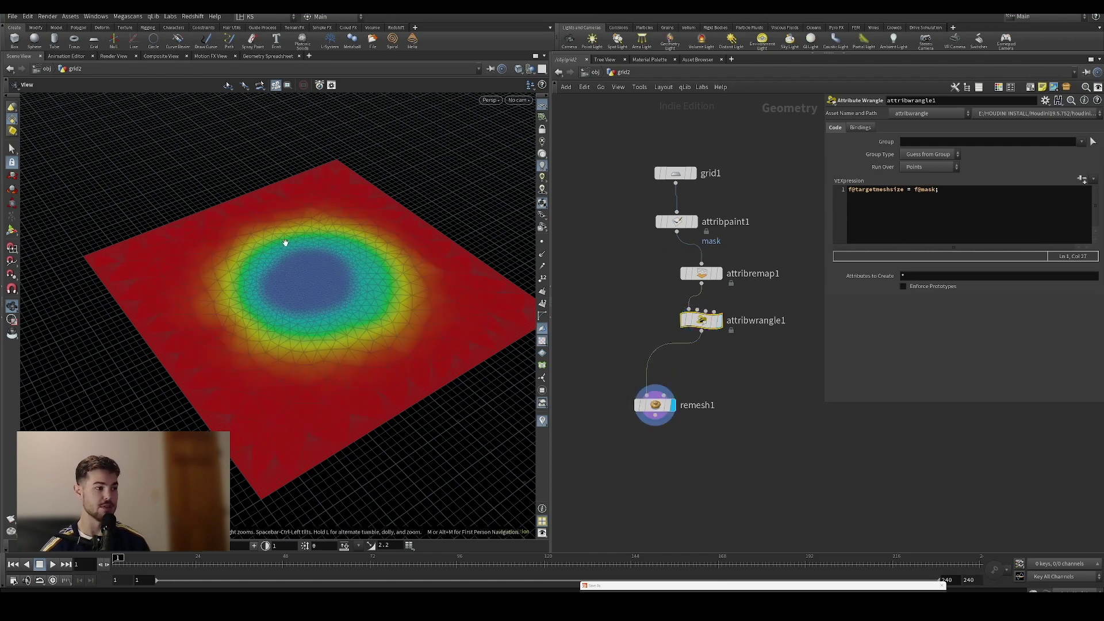
# Orbit the remeshed grid to inspect its dense centre triangles, then select remesh1
pyautogui.scroll(4, 305, 320)
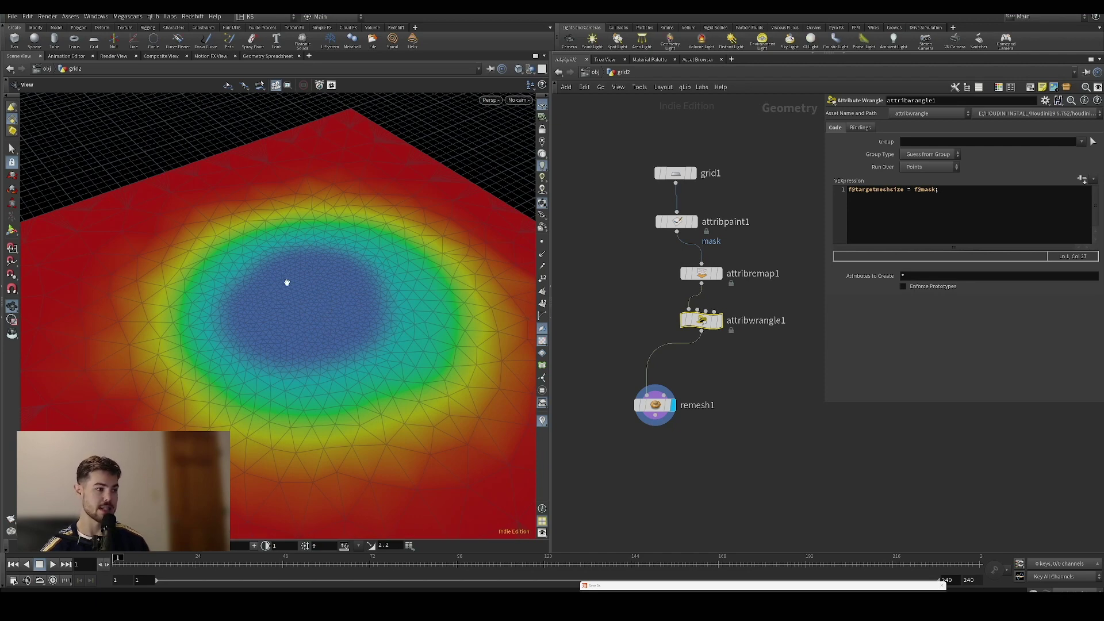
pyautogui.moveTo(483, 374); pyautogui.dragTo(326, 320)
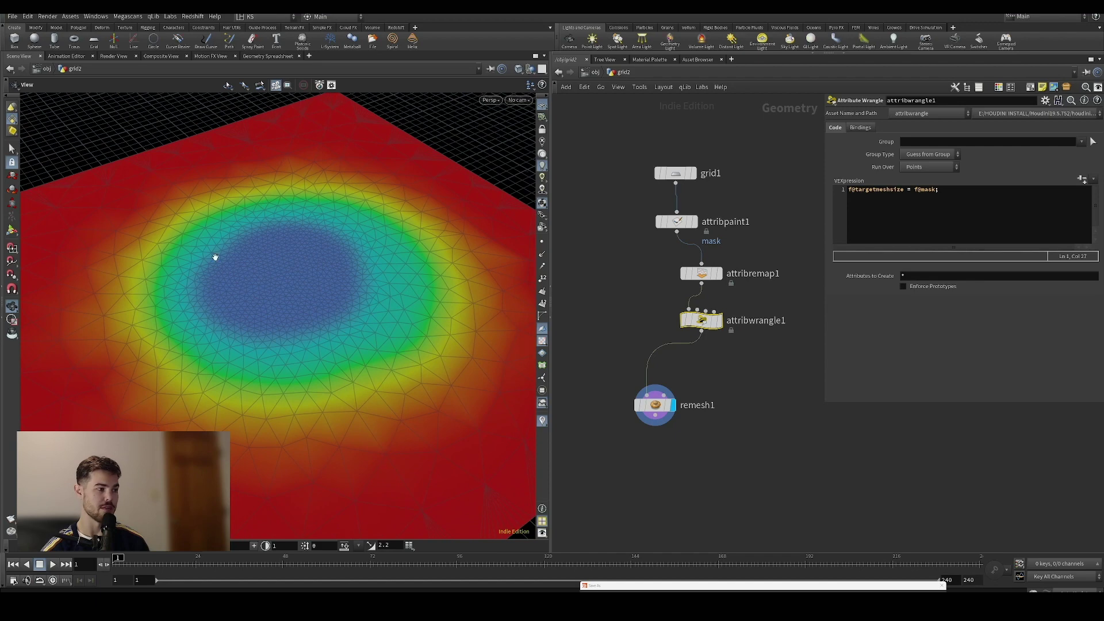
pyautogui.moveTo(215, 257); pyautogui.dragTo(243, 209)
pyautogui.moveTo(189, 429); pyautogui.dragTo(173, 402)
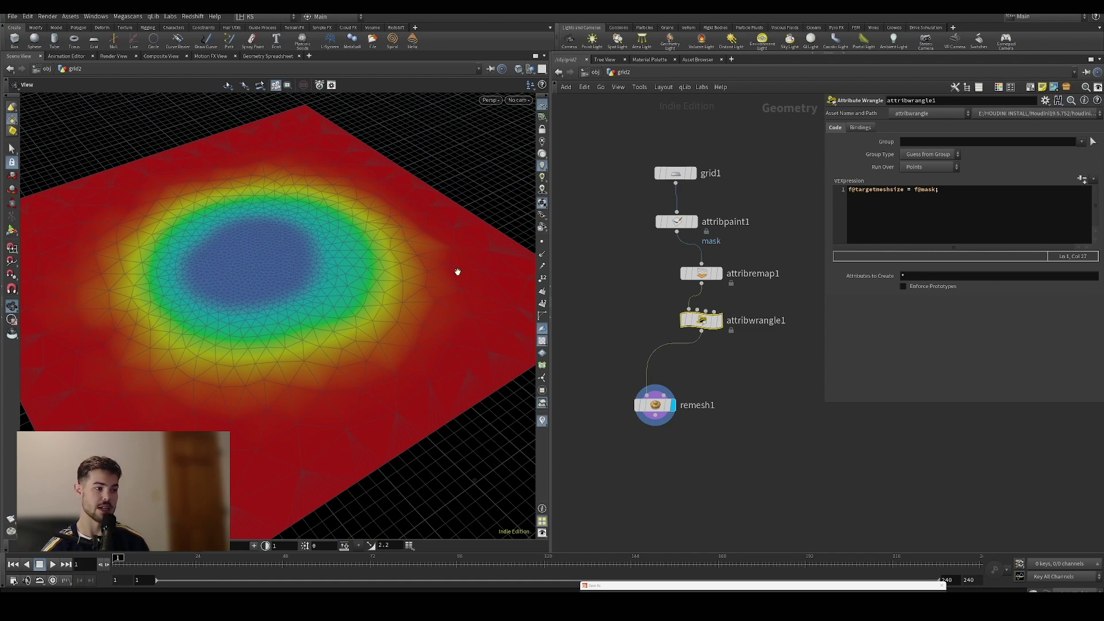
pyautogui.moveTo(380, 377)
pyautogui.mouseDown()
pyautogui.moveTo(291, 425)
pyautogui.moveTo(364, 387)
pyautogui.mouseUp()
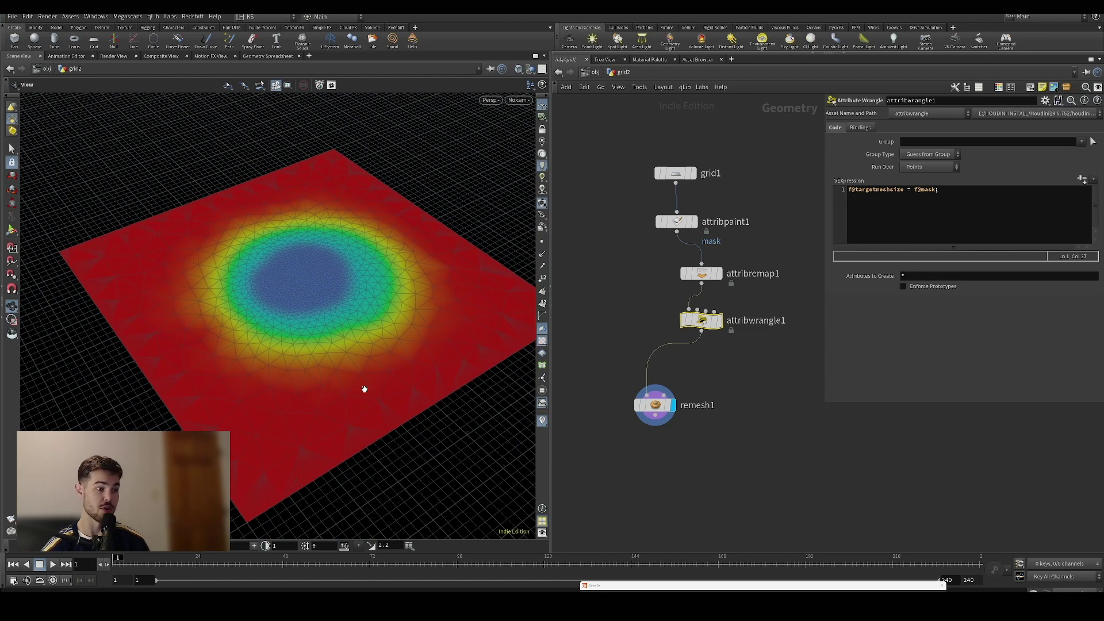
pyautogui.moveTo(660, 407); pyautogui.dragTo(670, 340, button='middle')
pyautogui.click(668, 339)
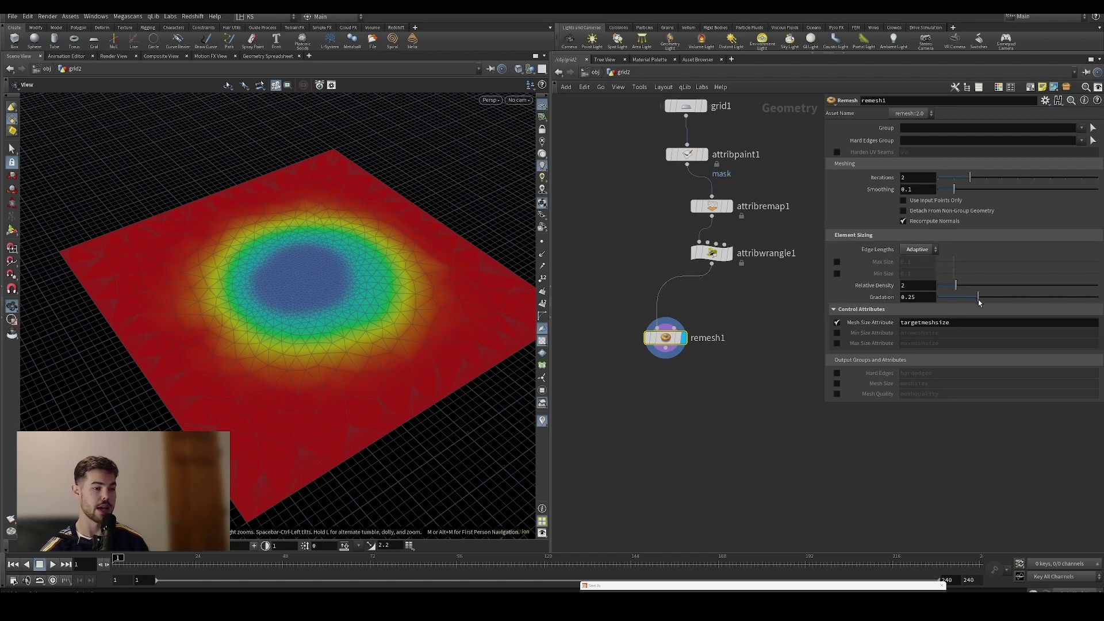
# Tune remesh1 to Relative Density 3.68 and Gradation 0.69
pyautogui.moveTo(979, 303); pyautogui.dragTo(1074, 299)
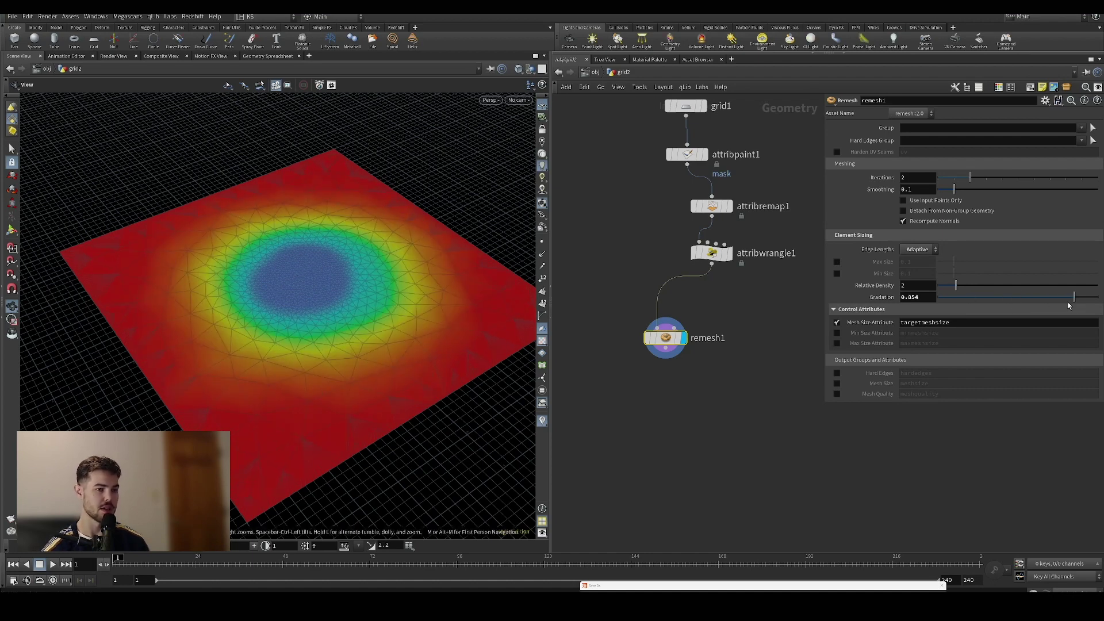
pyautogui.moveTo(1073, 299); pyautogui.dragTo(1041, 298)
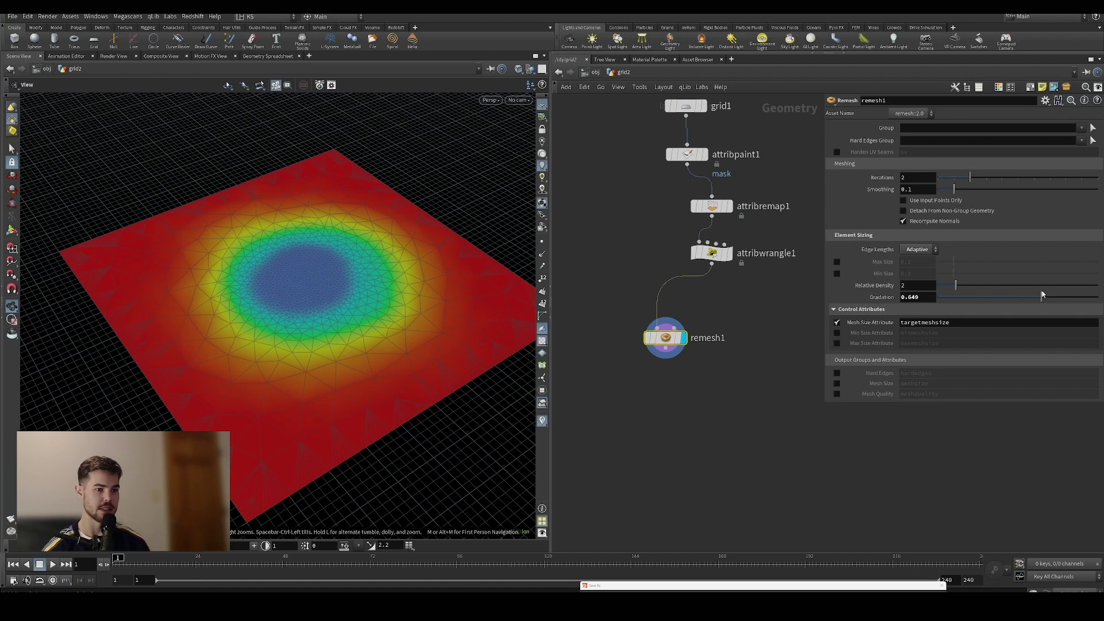
pyautogui.moveTo(1041, 297); pyautogui.dragTo(1090, 303)
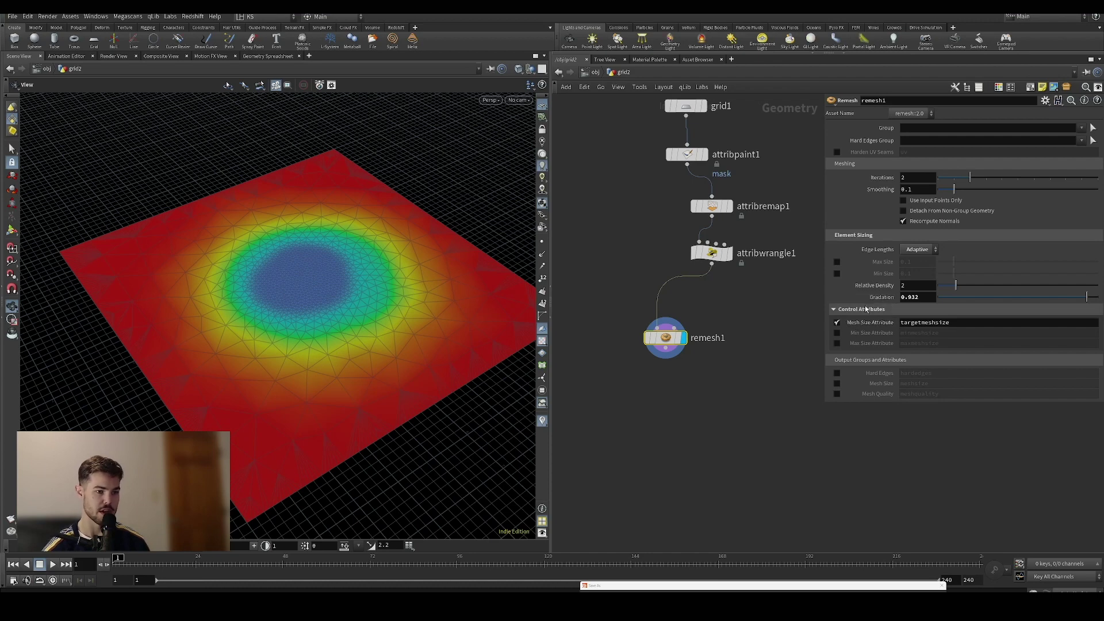
pyautogui.moveTo(988, 291); pyautogui.dragTo(987, 291)
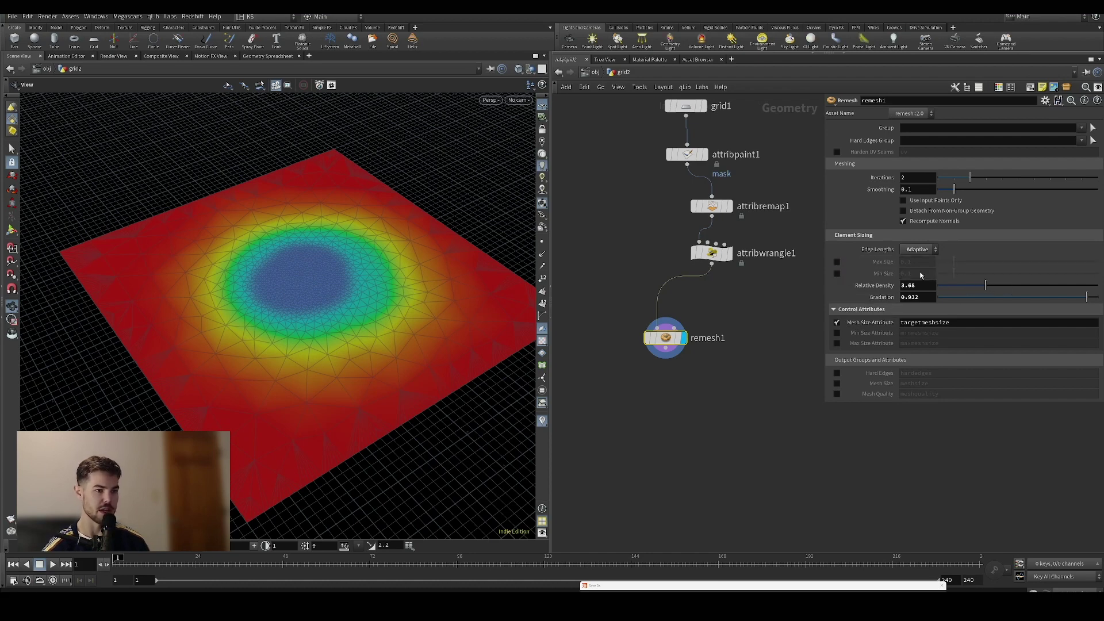
pyautogui.moveTo(1087, 297); pyautogui.dragTo(1047, 297)
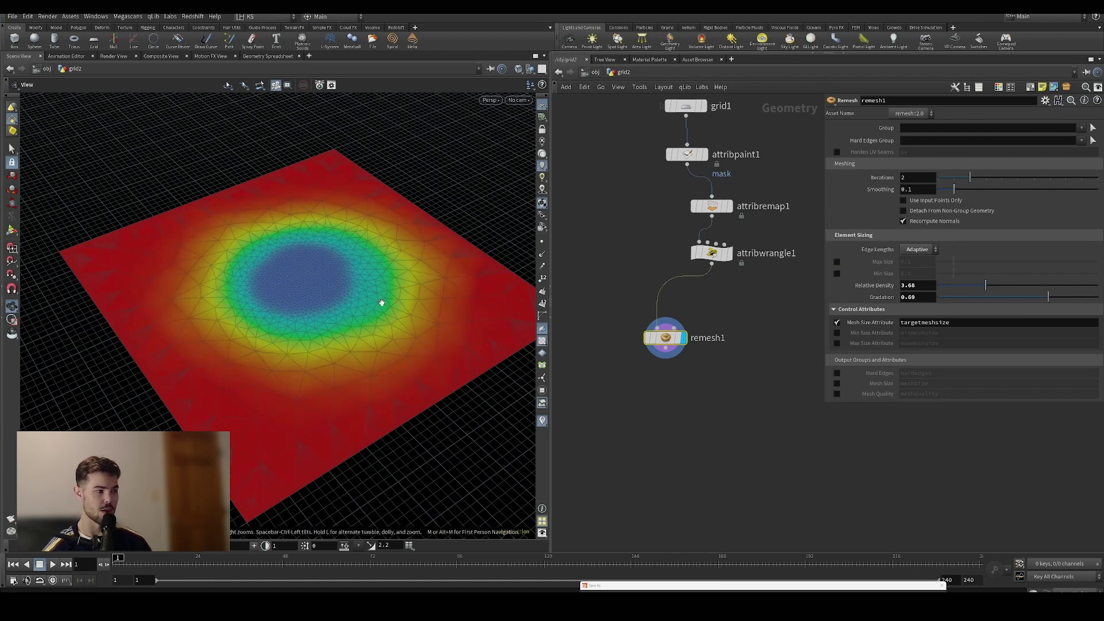